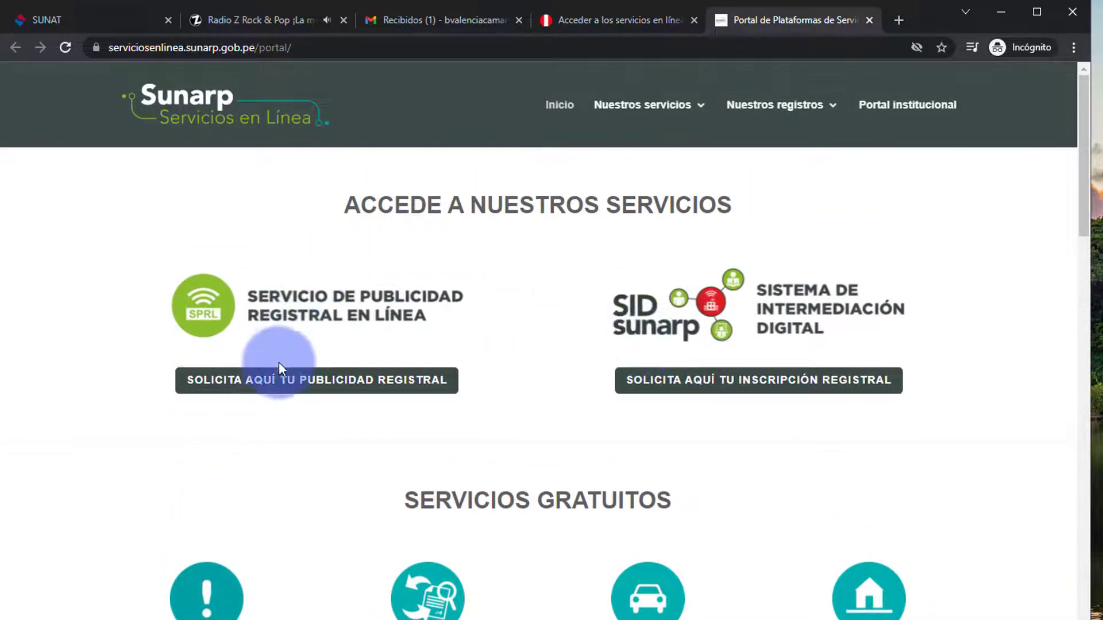
- Open the registry publicity service and start the procedure to reach the SPRL login page
{"action": "left_click", "coordinate": [278, 382]}
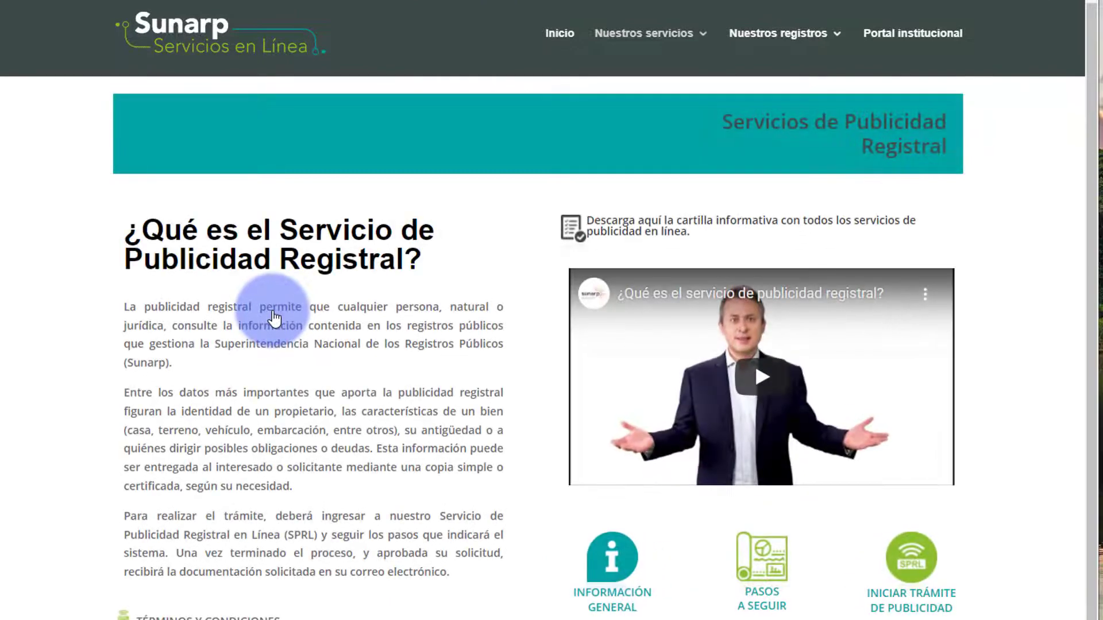
{"action": "left_click", "coordinate": [910, 598]}
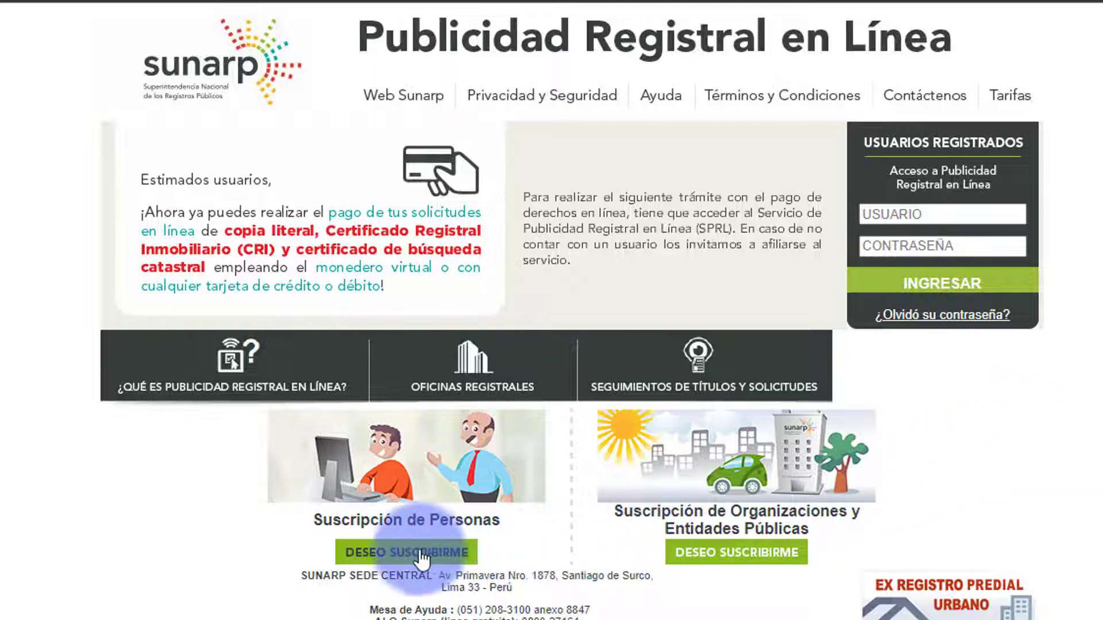
{"action": "left_click", "coordinate": [983, 213]}
{"action": "left_click", "coordinate": [964, 244]}
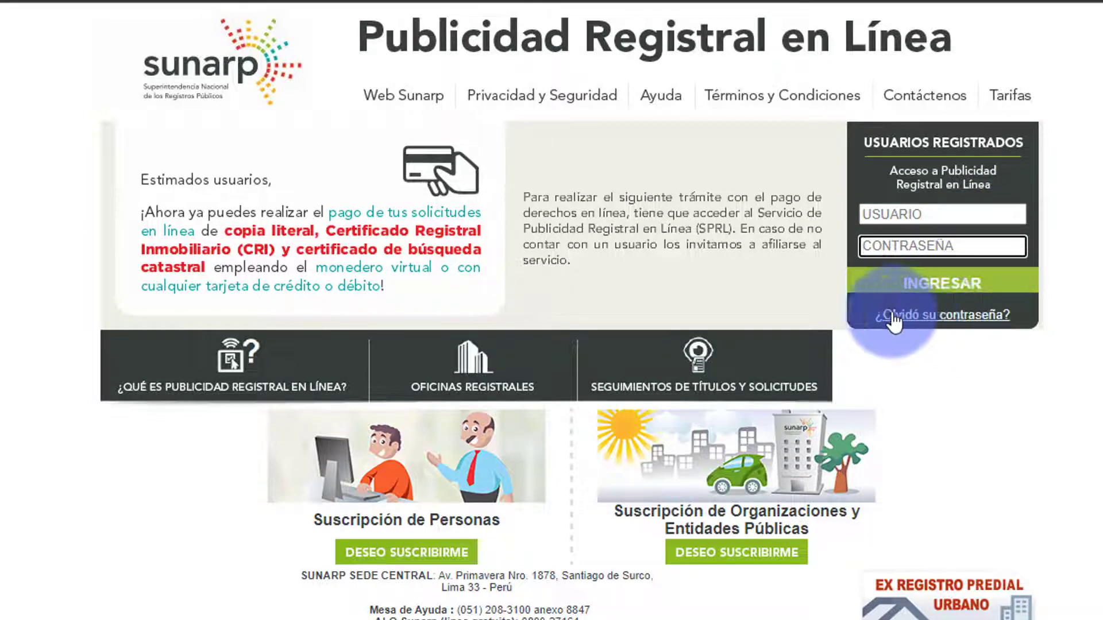
- Start a personal subscription with DNI as document type, entering the document number and birth date
{"action": "left_click", "coordinate": [381, 554]}
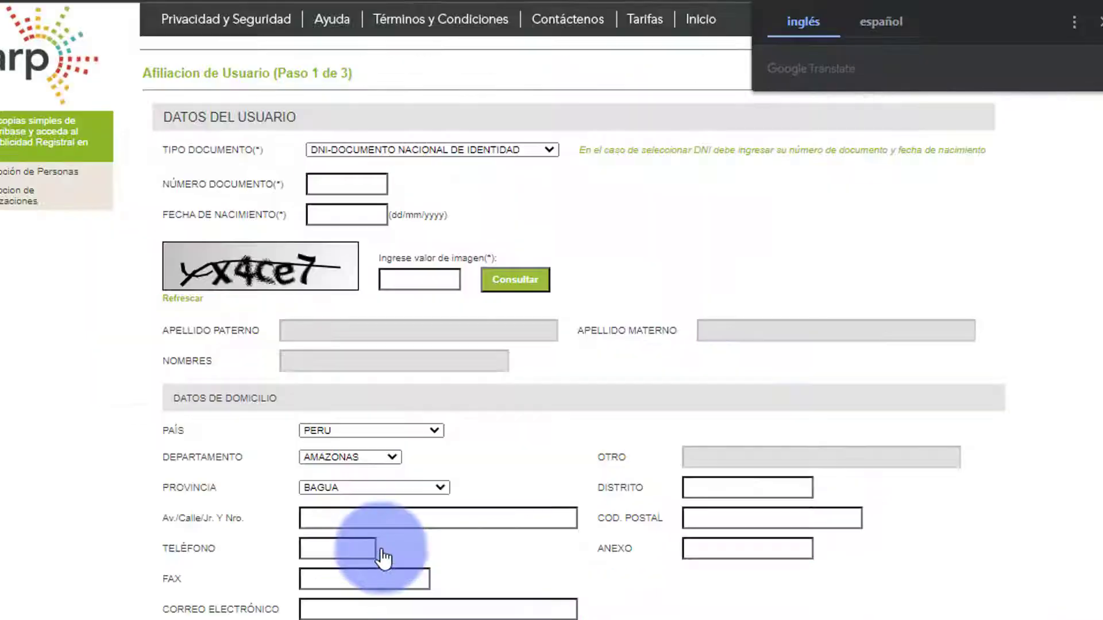
{"action": "left_click", "coordinate": [1098, 22]}
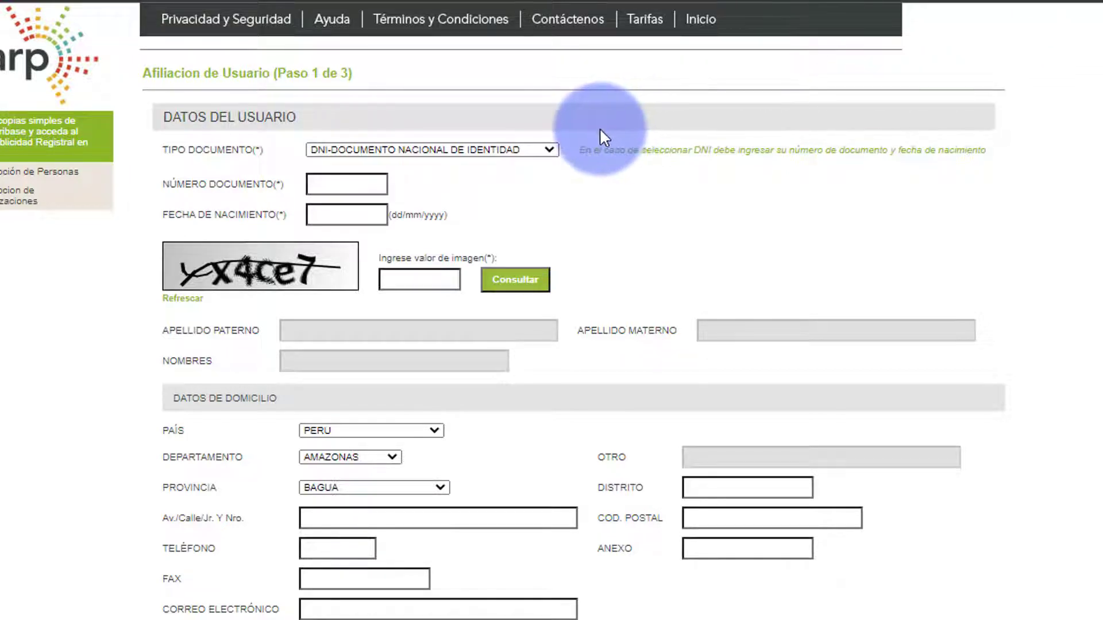
{"action": "left_click", "coordinate": [549, 151]}
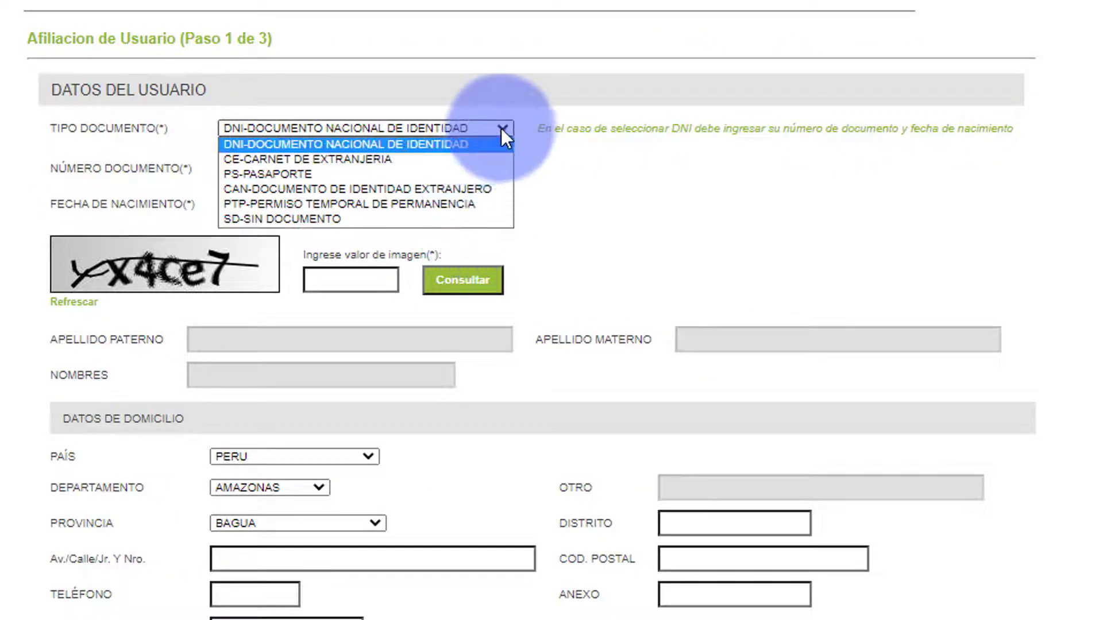
{"action": "left_click", "coordinate": [500, 129]}
{"action": "left_click", "coordinate": [271, 167]}
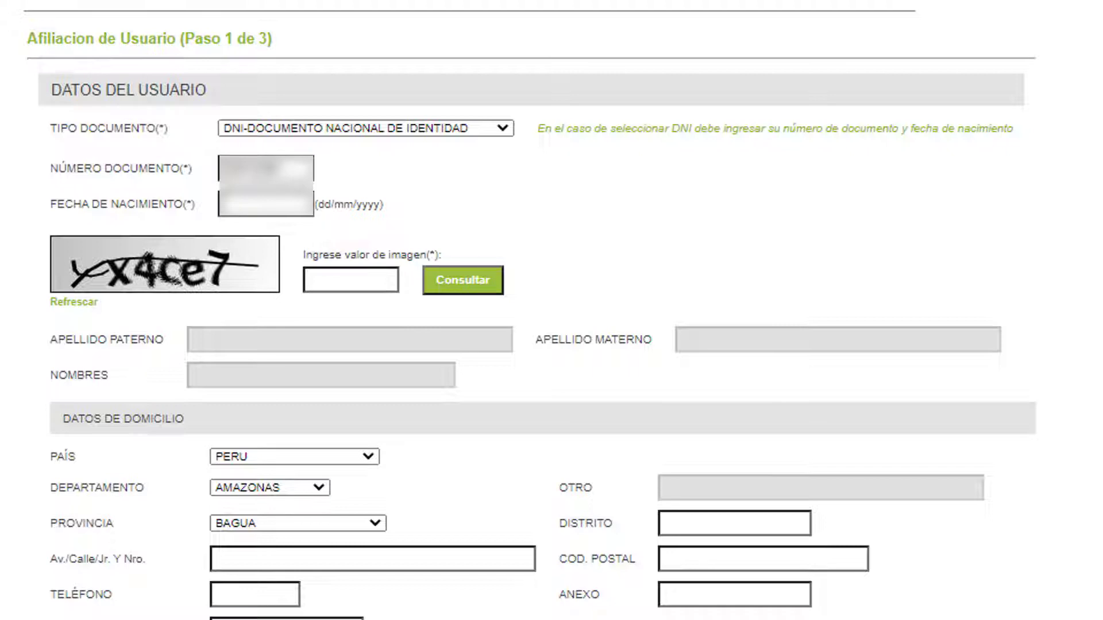
{"action": "left_click", "coordinate": [242, 204]}
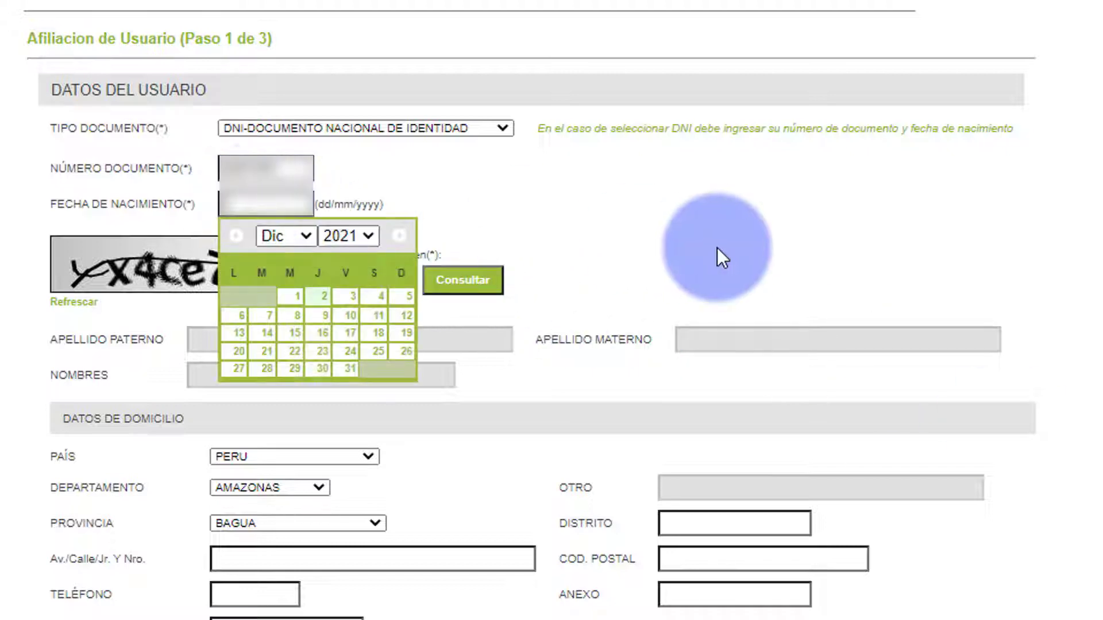
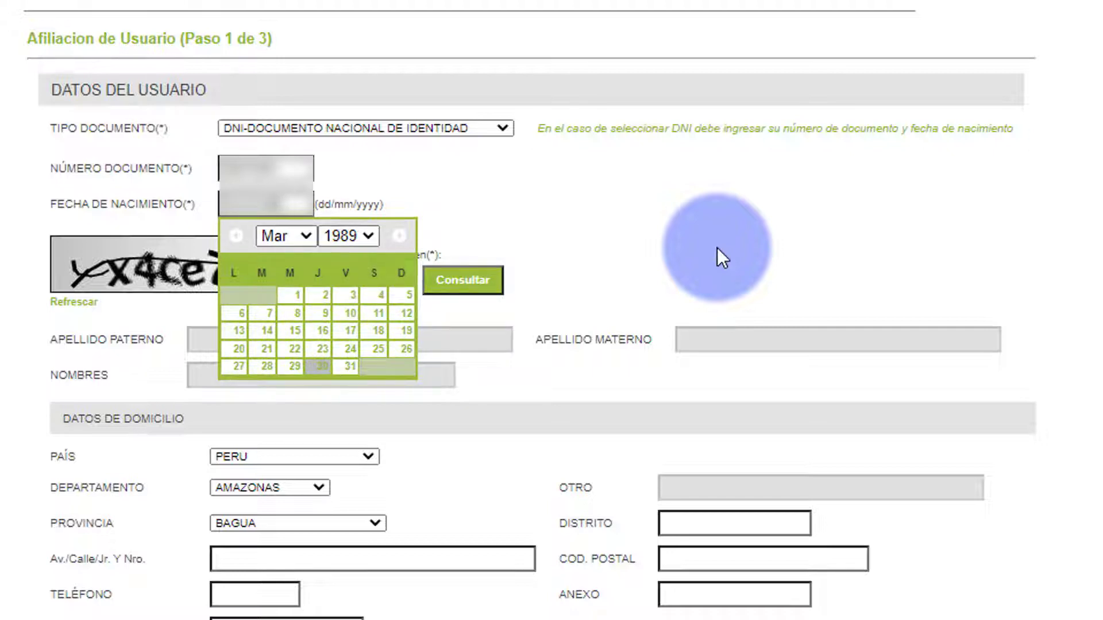
{"action": "key", "text": "Tab"}
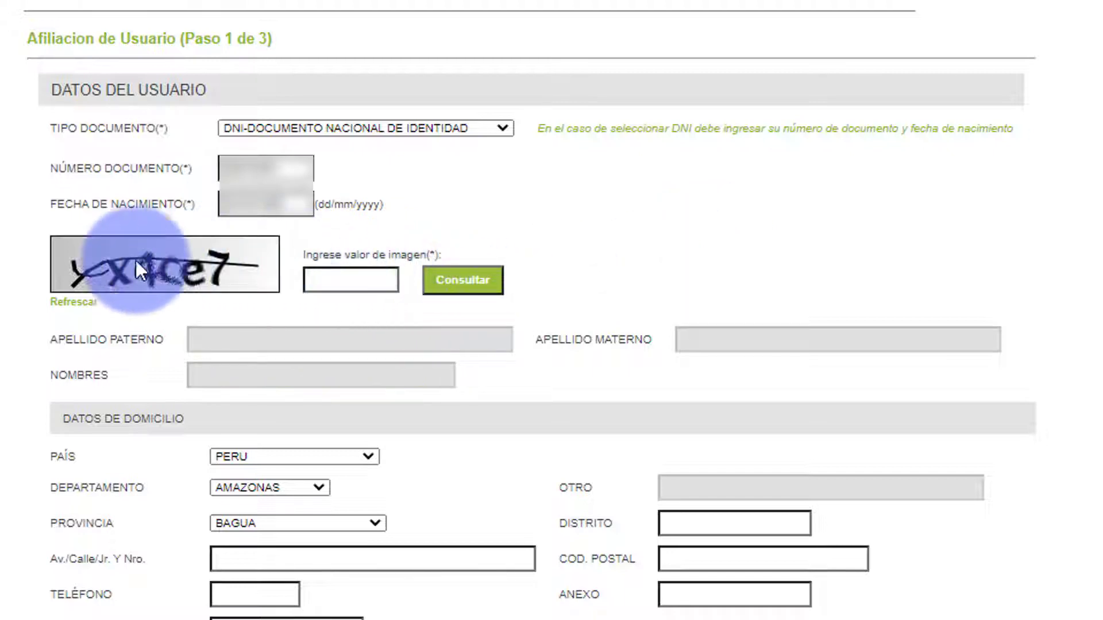
- Refresh the captcha, enter the new image code, and look up the DNI to autofill the names
{"action": "left_click", "coordinate": [51, 299]}
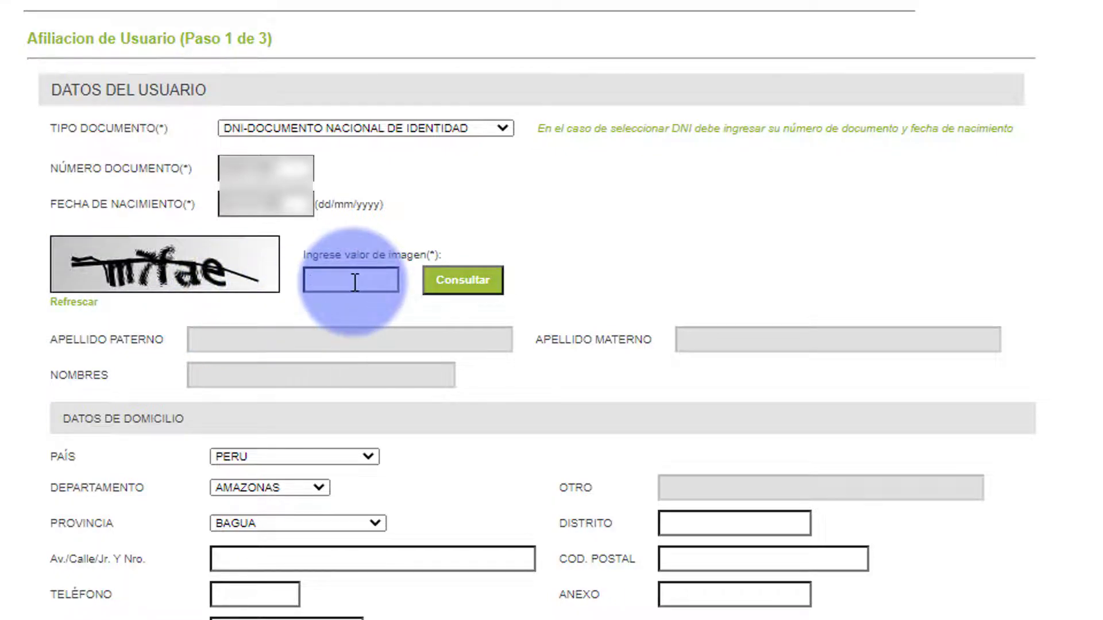
{"action": "type", "text": "M"}
{"action": "key", "text": "BackSpace"}
{"action": "type", "text": "M"}
{"action": "key", "text": "BackSpace"}
{"action": "type", "text": "M7FAE"}
{"action": "left_click", "coordinate": [454, 286]}
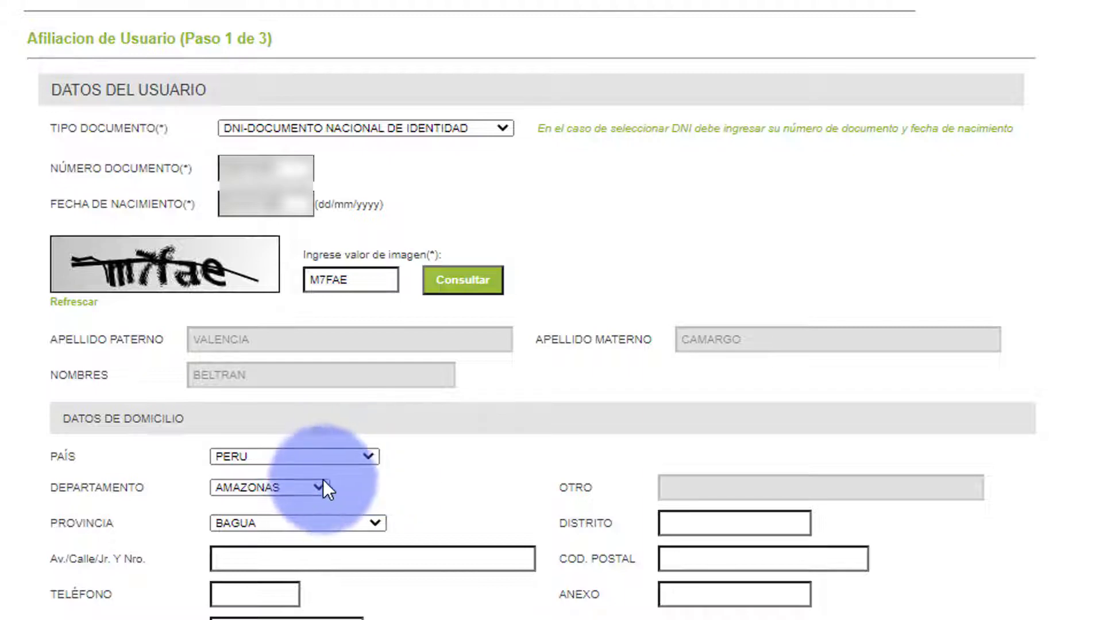
- Keep Peru, choose Cusco department and province, enter district Santiago, and begin the street address
{"action": "left_click", "coordinate": [370, 458]}
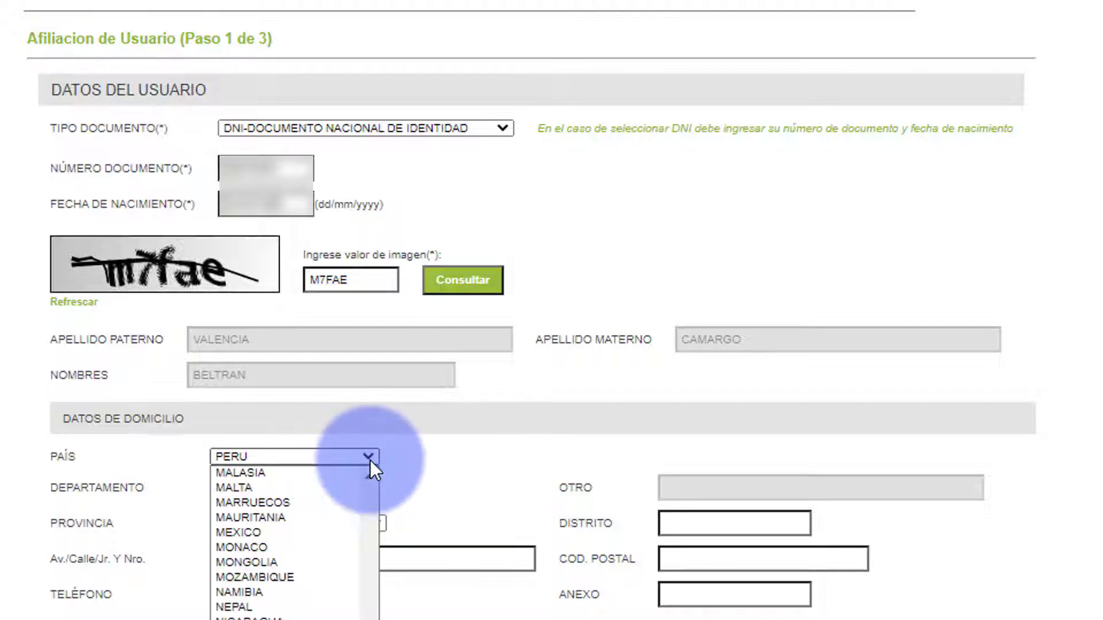
{"action": "left_click", "coordinate": [370, 460]}
{"action": "left_click", "coordinate": [317, 489]}
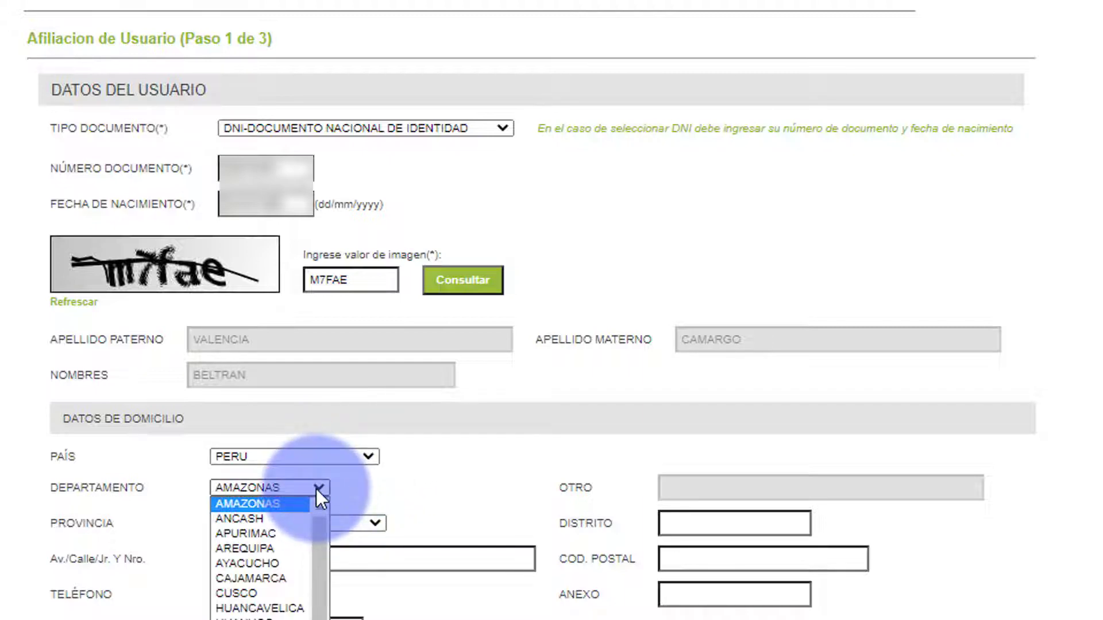
{"action": "left_click", "coordinate": [265, 598]}
{"action": "left_click", "coordinate": [301, 529]}
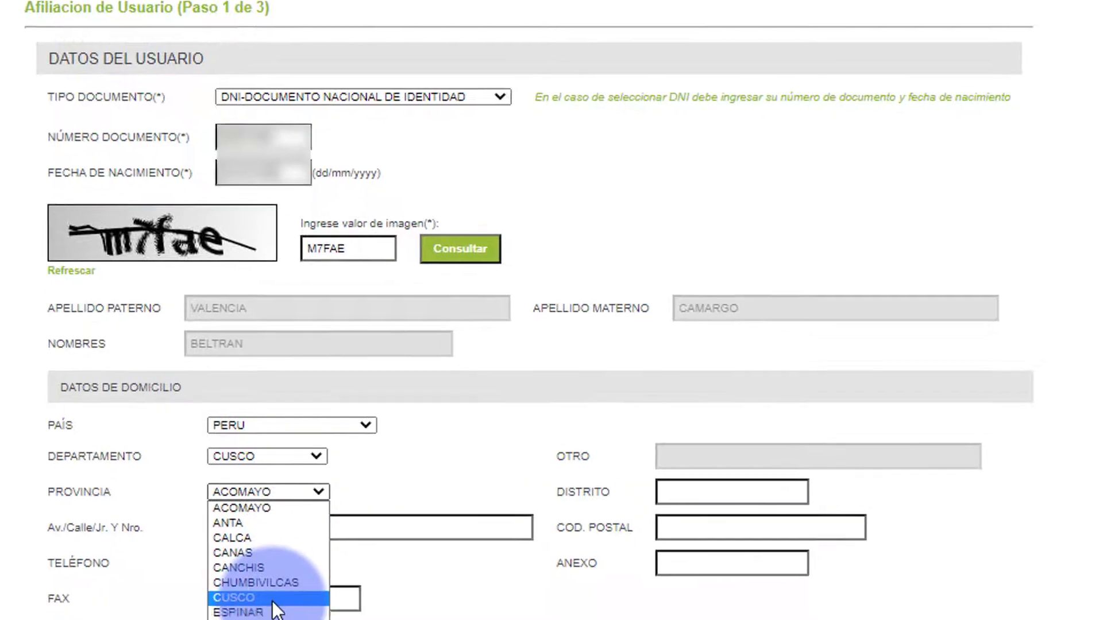
{"action": "left_click", "coordinate": [278, 598]}
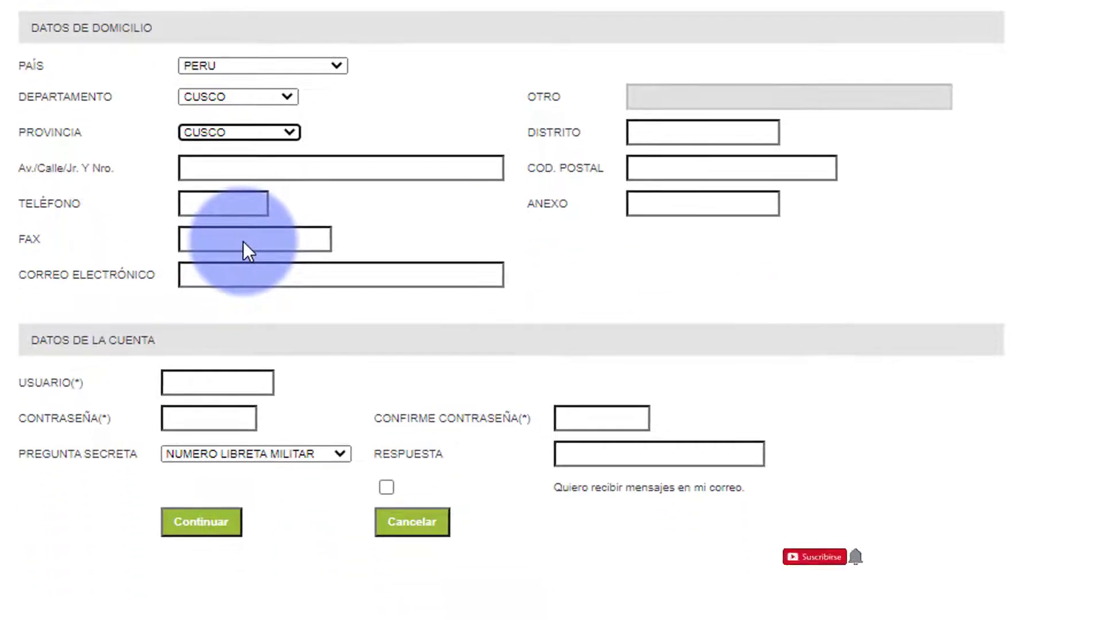
{"action": "left_click", "coordinate": [692, 125]}
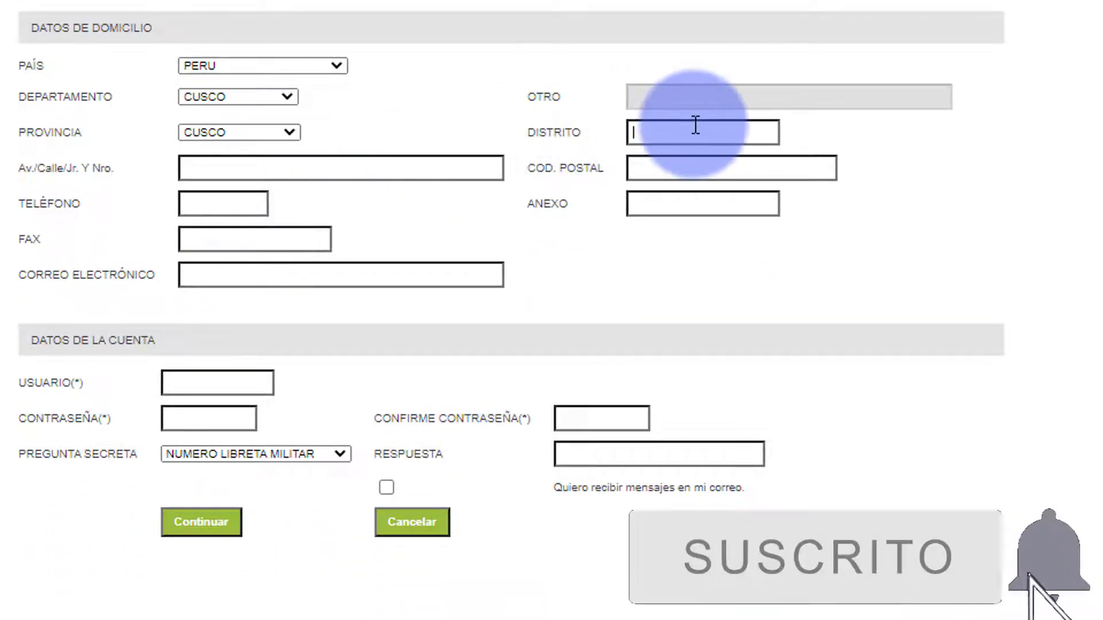
{"action": "type", "text": "SA"}
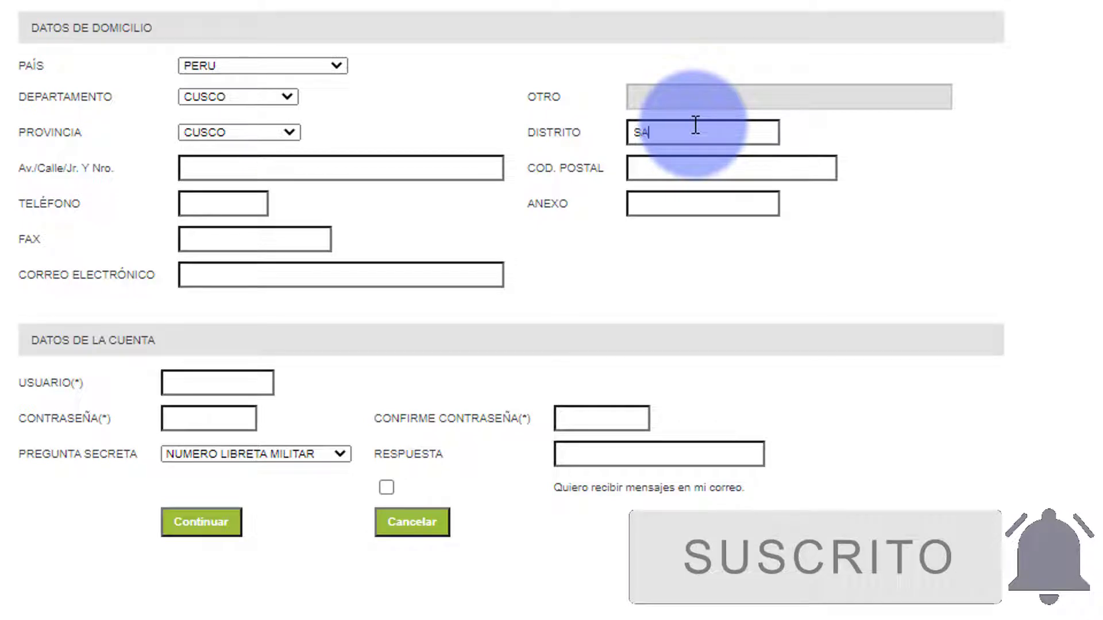
{"action": "type", "text": "NTIAGO"}
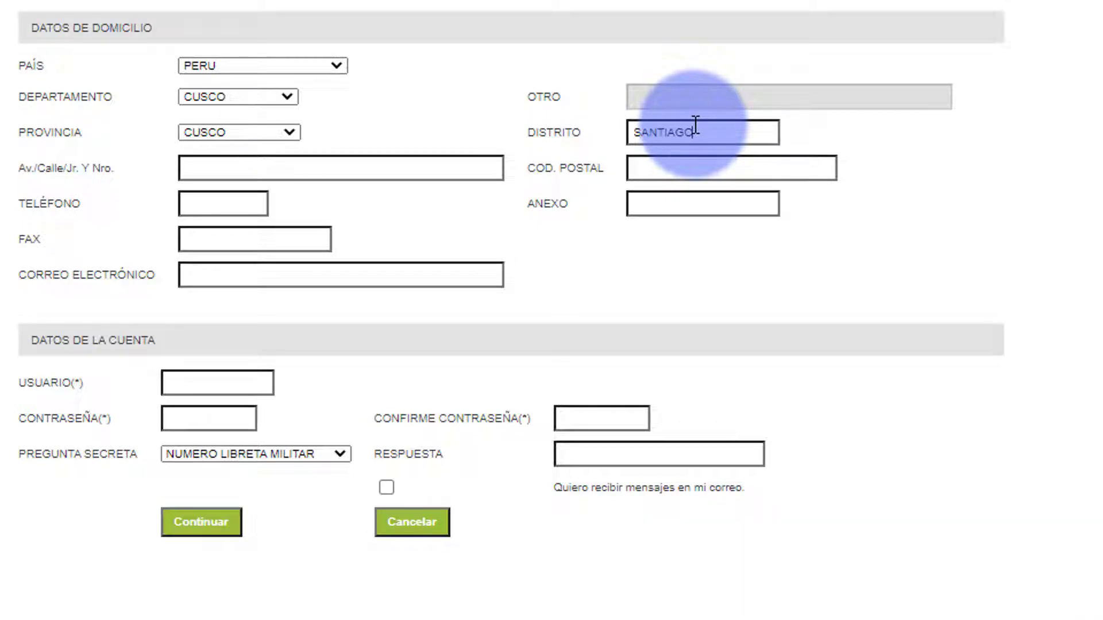
{"action": "left_click", "coordinate": [290, 164]}
{"action": "type", "text": "APV"}
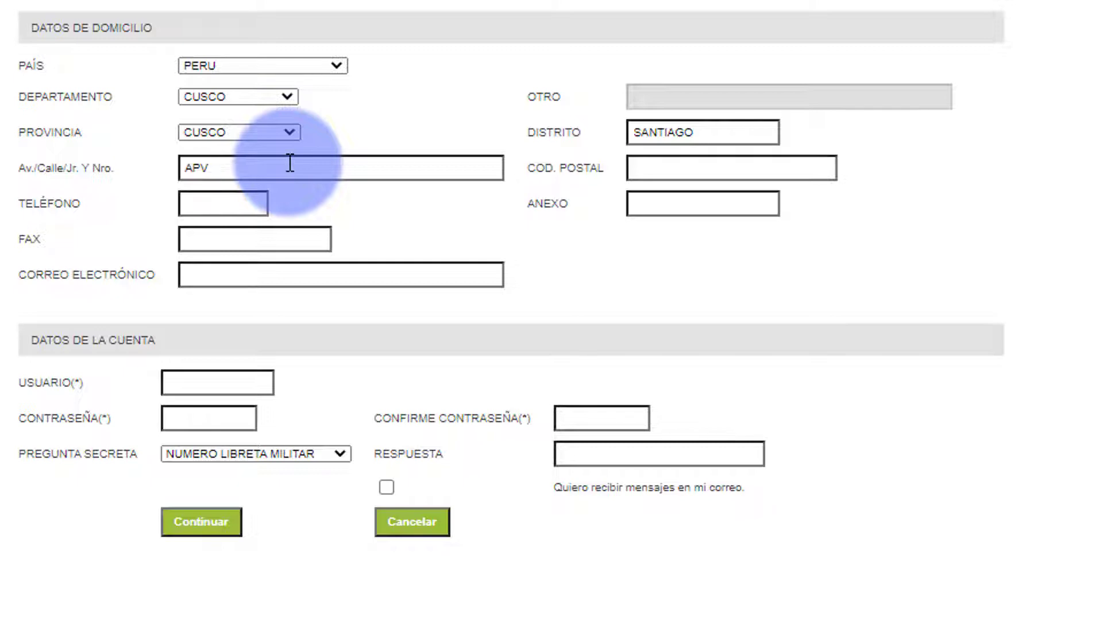
- Finish the street address and fill in the postal code and e-mail address
{"action": "left_click", "coordinate": [728, 170]}
{"action": "type", "text": "08007"}
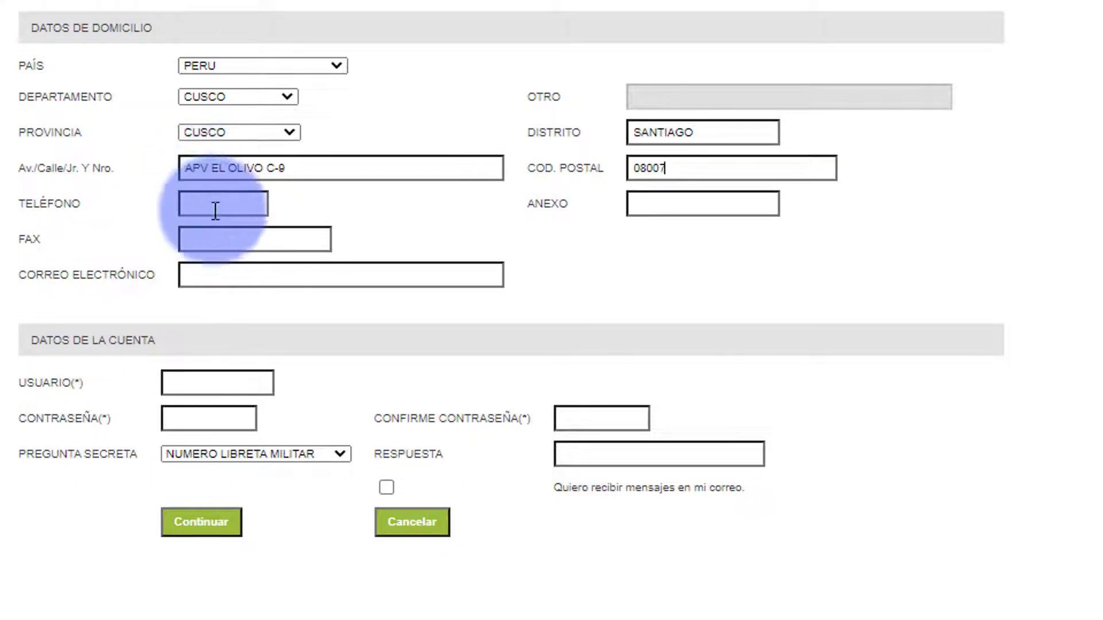
{"action": "left_click", "coordinate": [214, 268]}
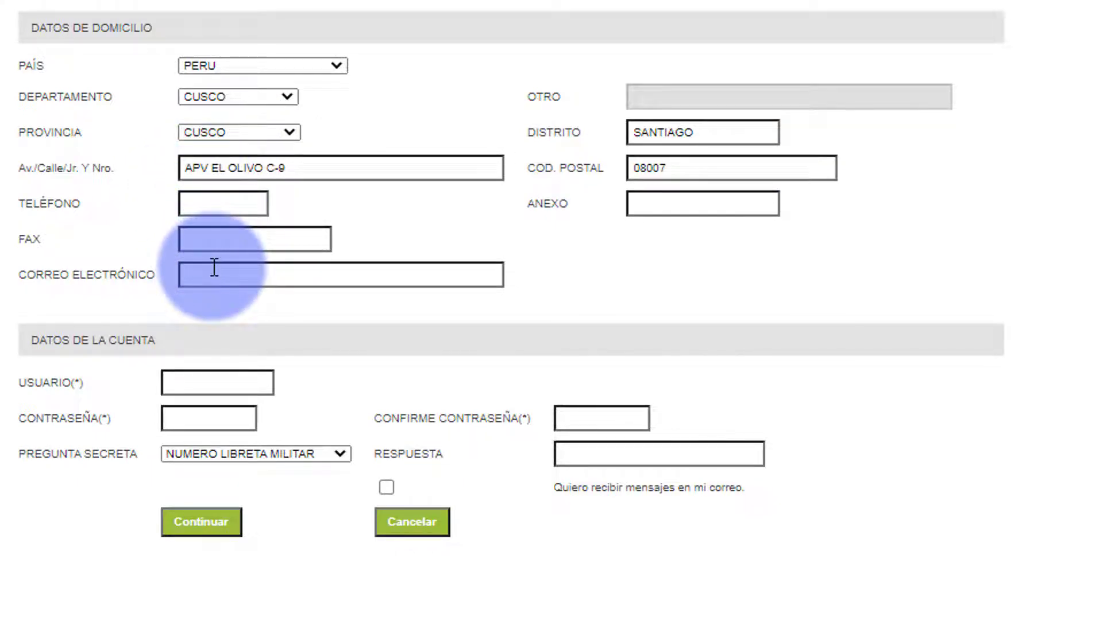
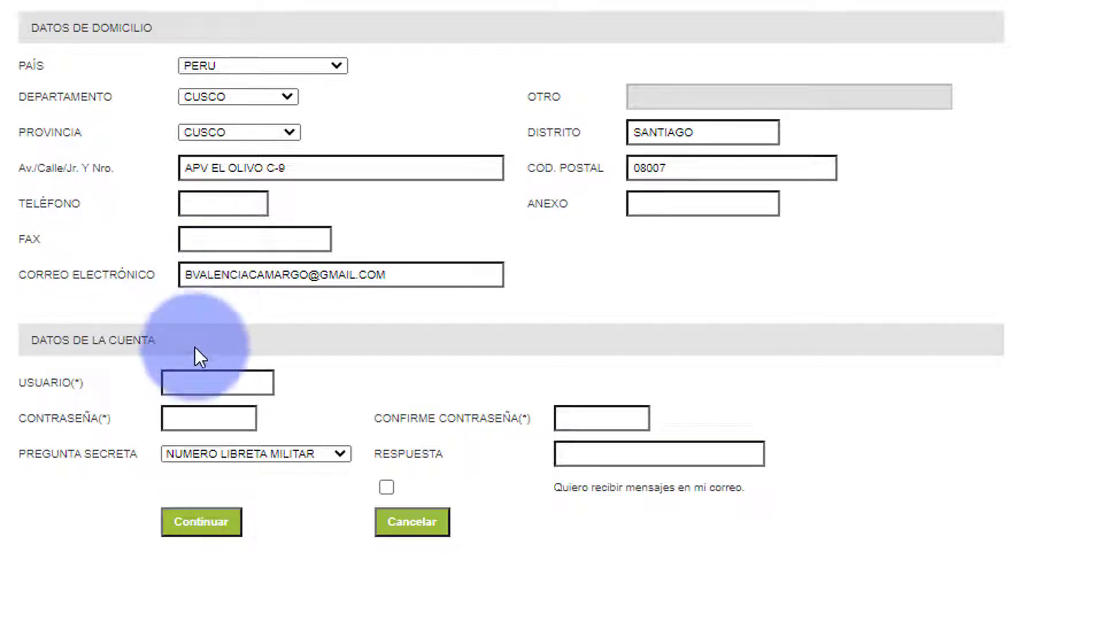
- Enter a username, password and confirmation, and choose SEGUNDO APELLIDO MADRE as secret question
{"action": "left_click", "coordinate": [188, 382]}
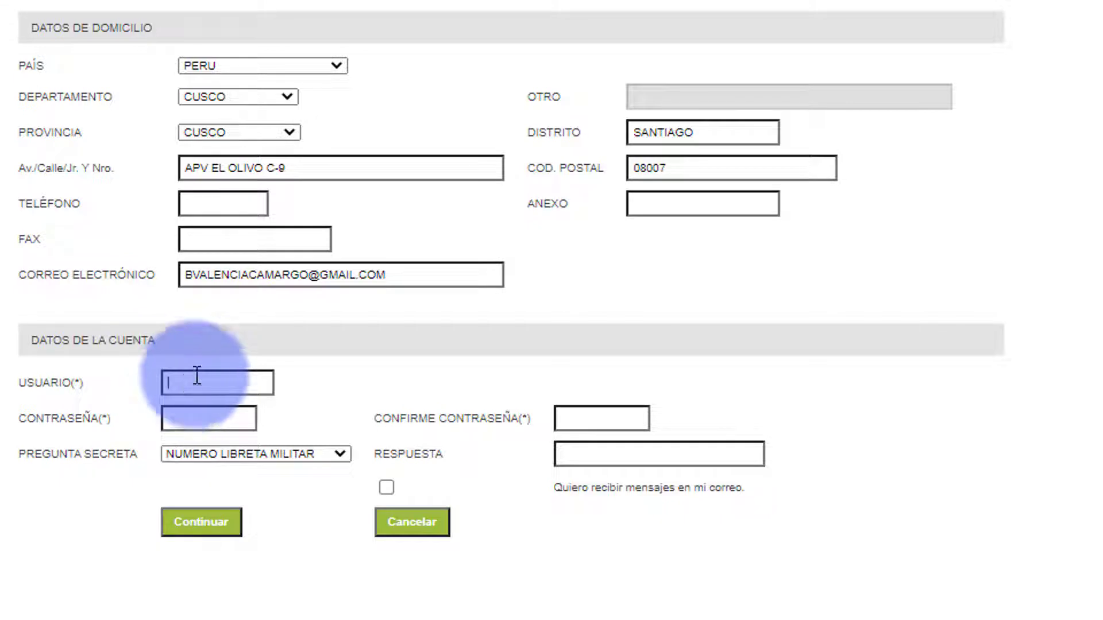
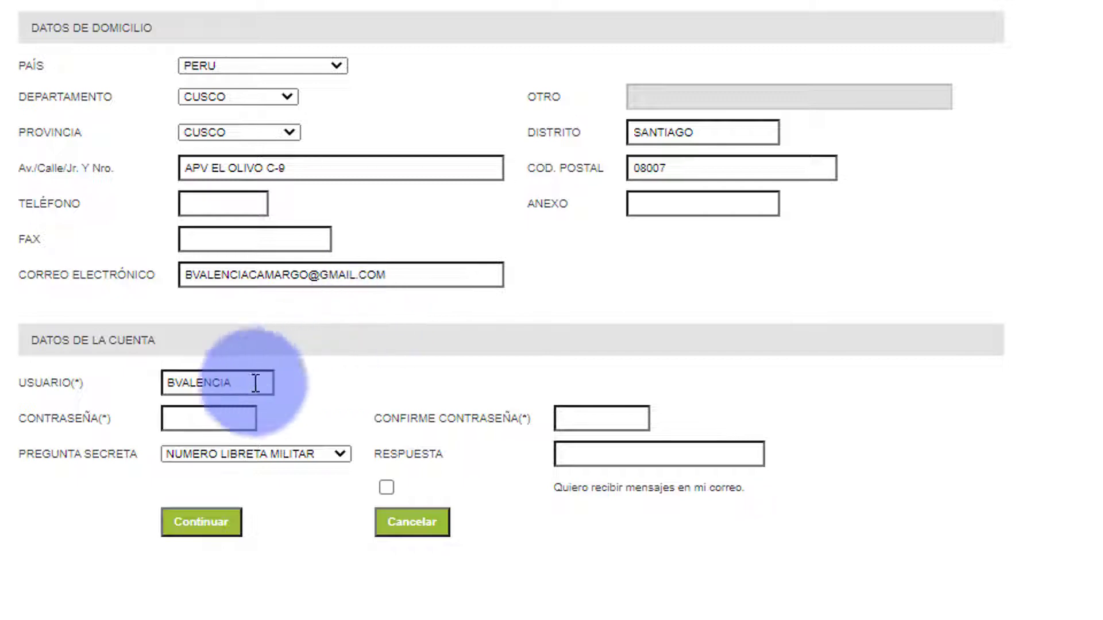
{"action": "left_click", "coordinate": [188, 410]}
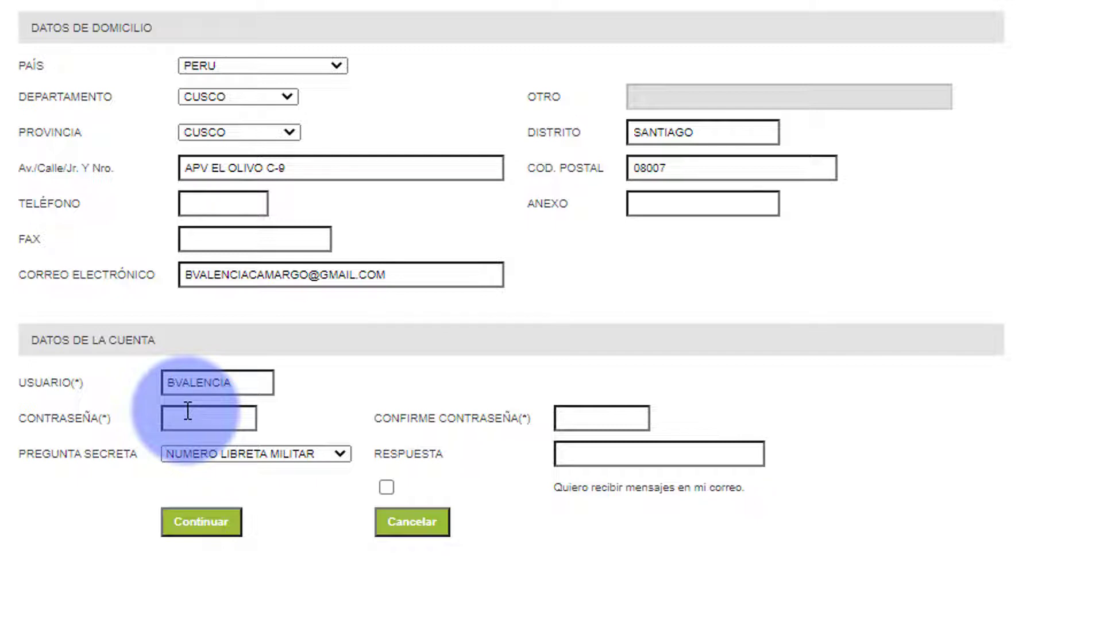
{"action": "type", "text": "••••••••"}
{"action": "left_click", "coordinate": [613, 424]}
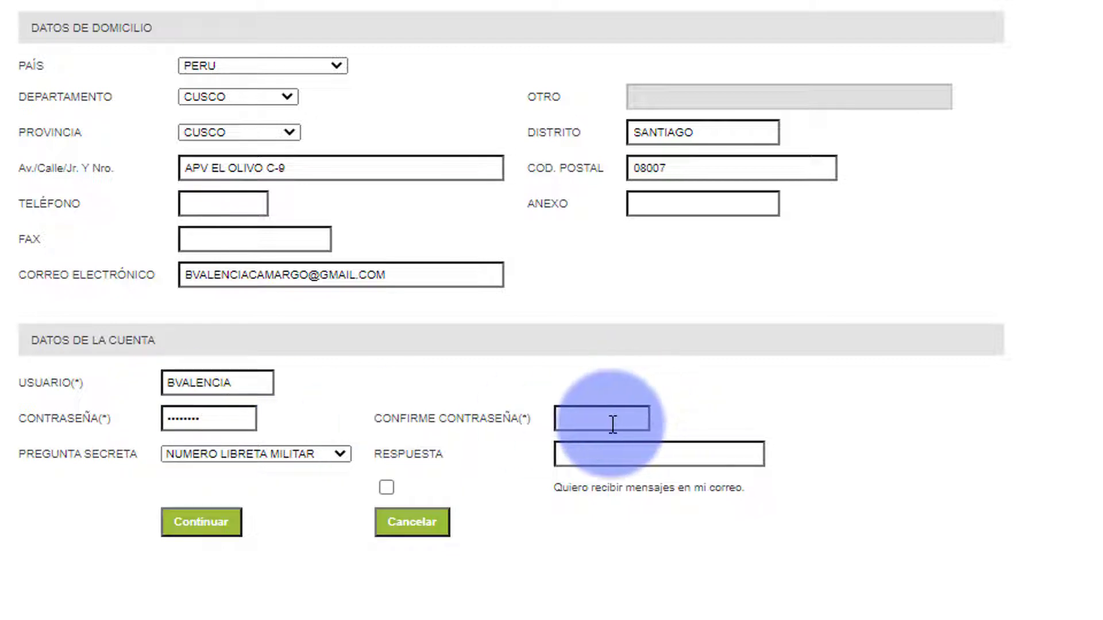
{"action": "type", "text": "••••••••"}
{"action": "left_click", "coordinate": [339, 453]}
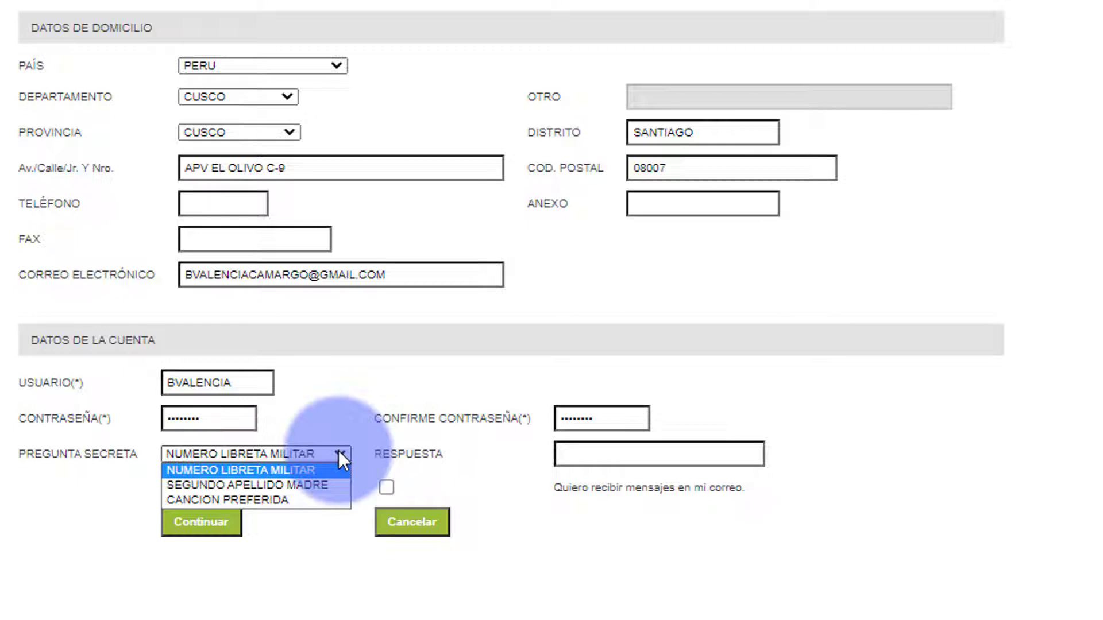
{"action": "left_click", "coordinate": [202, 524]}
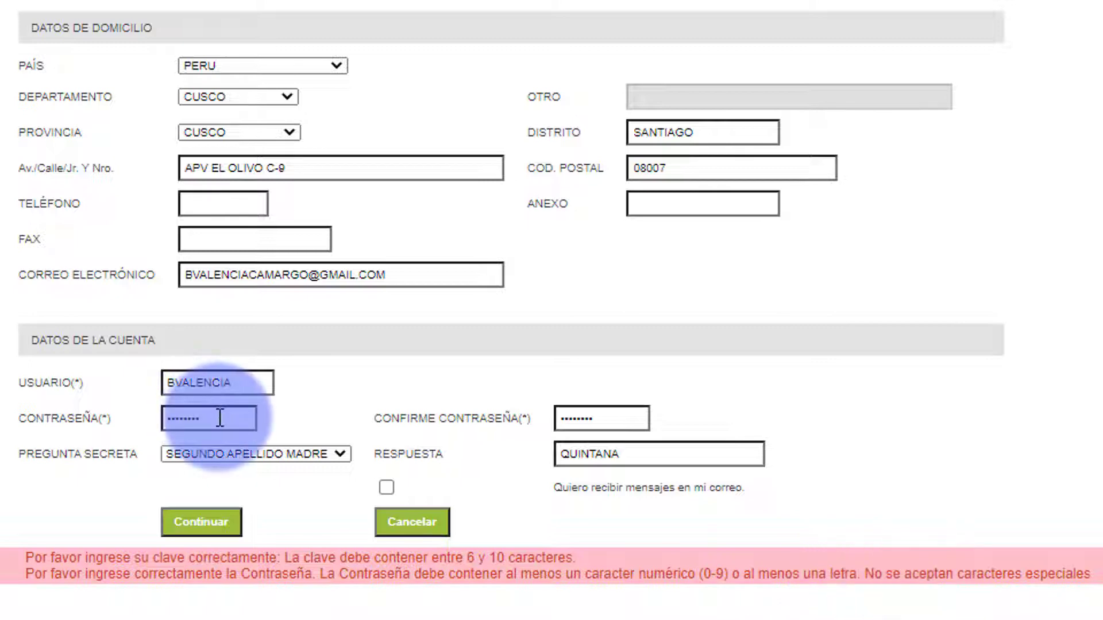
- Replace the rejected password with a 10-character one in both fields and resubmit
{"action": "left_click_drag", "start_coordinate": [219, 418], "coordinate": [12, 393]}
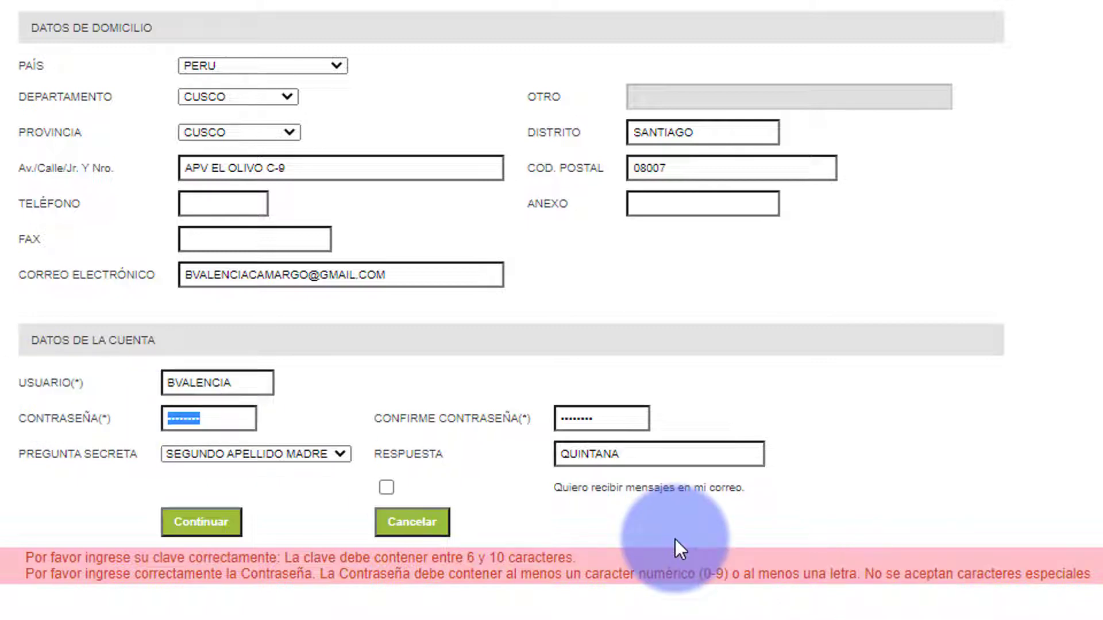
{"action": "key", "text": "BackSpace"}
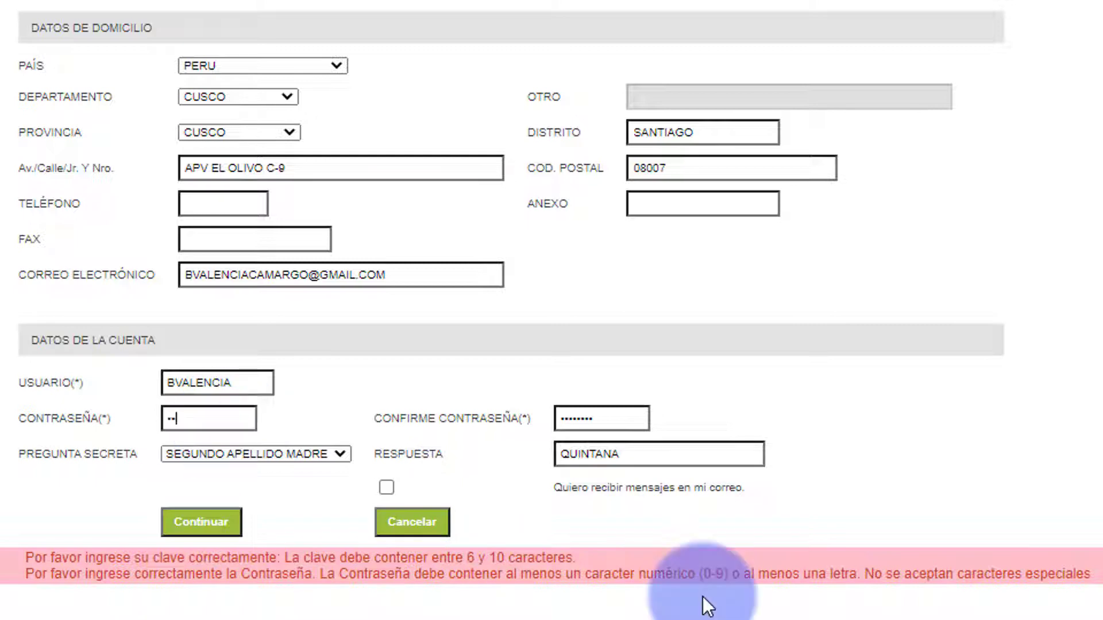
{"action": "type", "text": "••••••••••"}
{"action": "left_click", "coordinate": [436, 405]}
{"action": "type", "text": "••"}
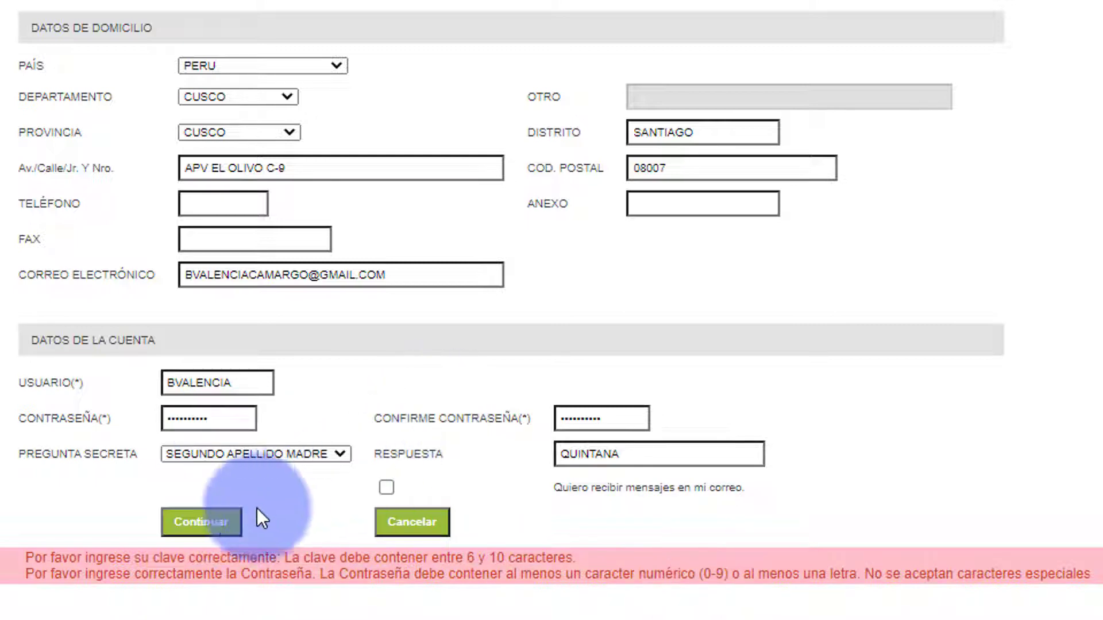
{"action": "left_click", "coordinate": [198, 527]}
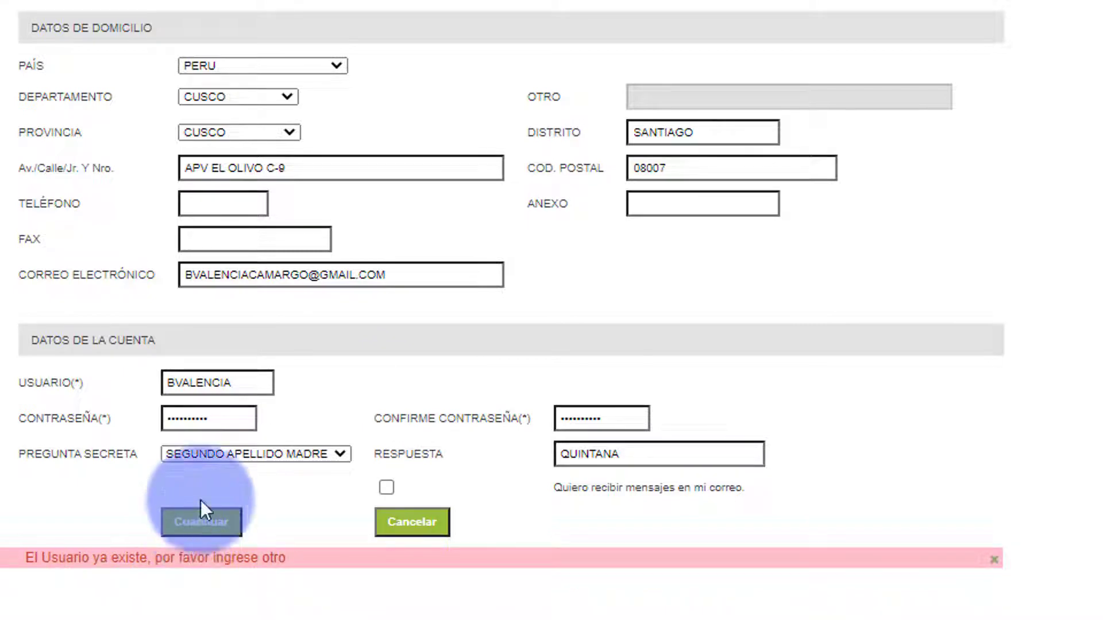
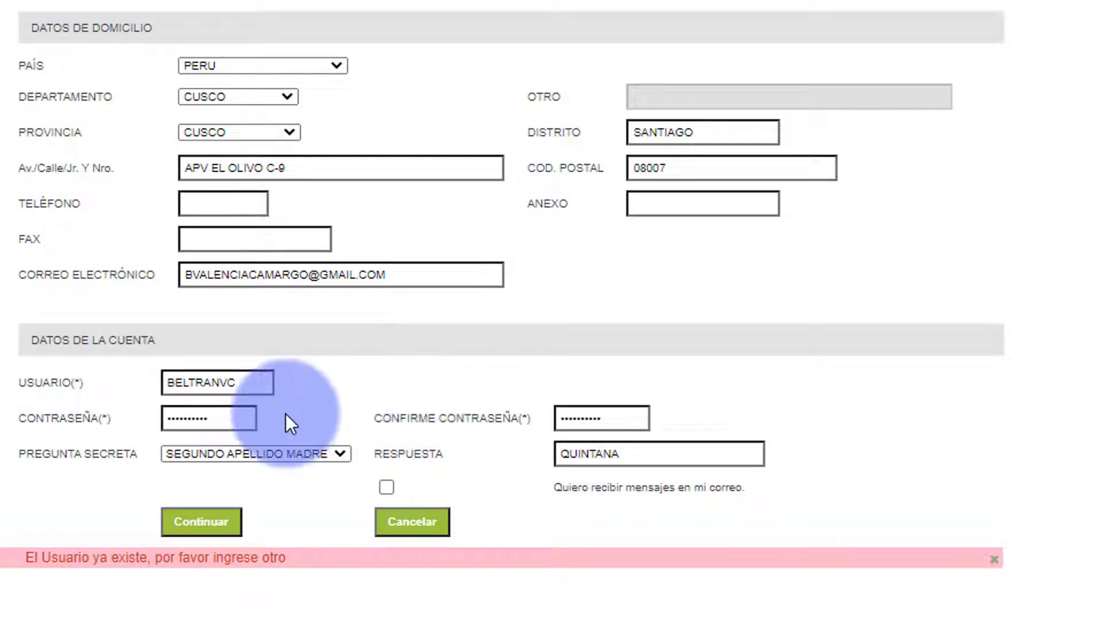
- Change the already-taken username to a new one and submit the form again
{"action": "left_click", "coordinate": [189, 530]}
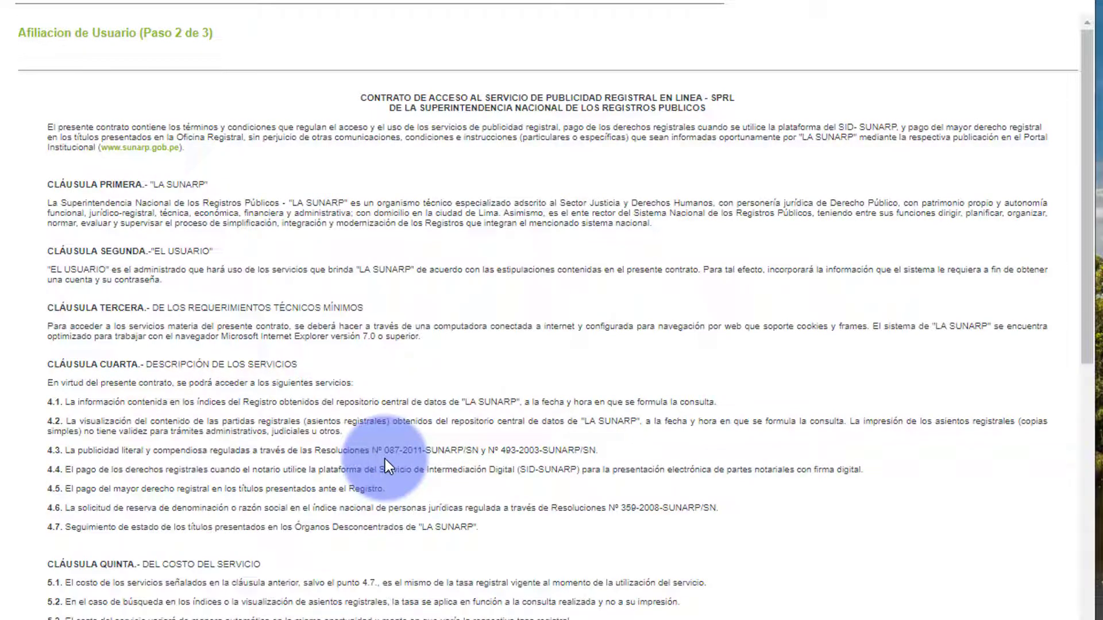
- Accept the access contract with Si Acepto and finish registration from the summary page
{"action": "scroll", "coordinate": [385, 459], "scroll_direction": "down", "scroll_amount": 20}
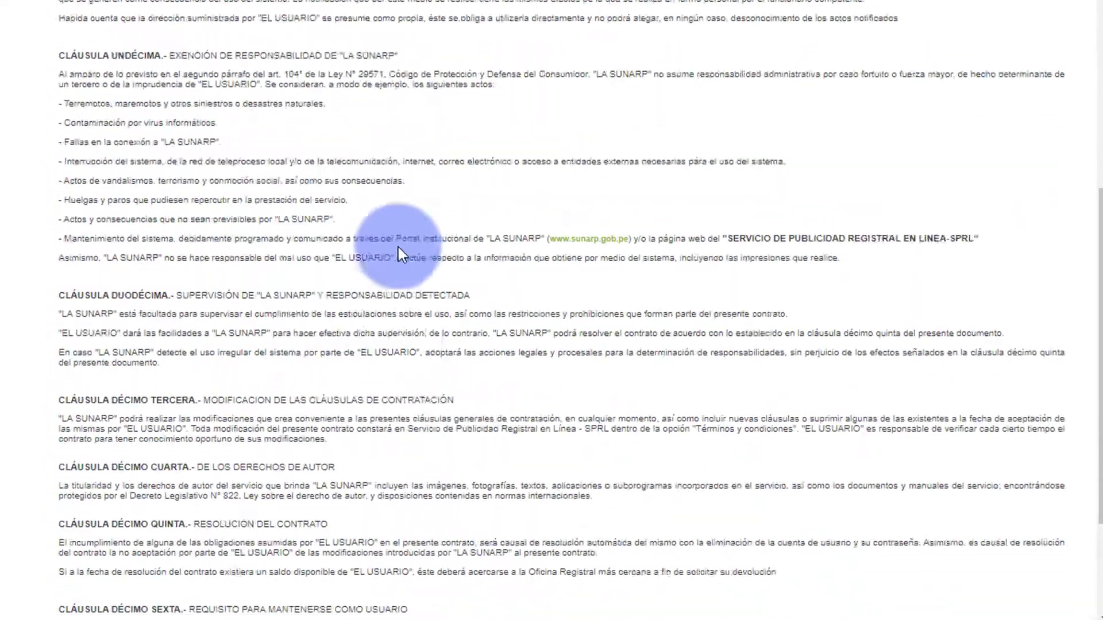
{"action": "scroll", "coordinate": [398, 247], "scroll_direction": "down", "scroll_amount": 5}
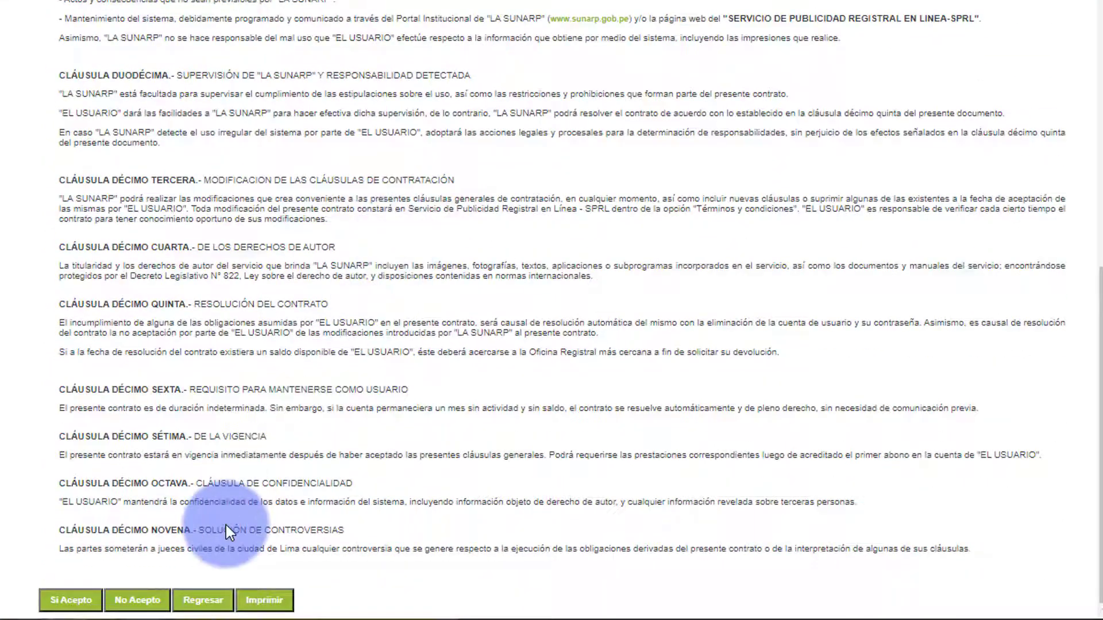
{"action": "left_click", "coordinate": [55, 602]}
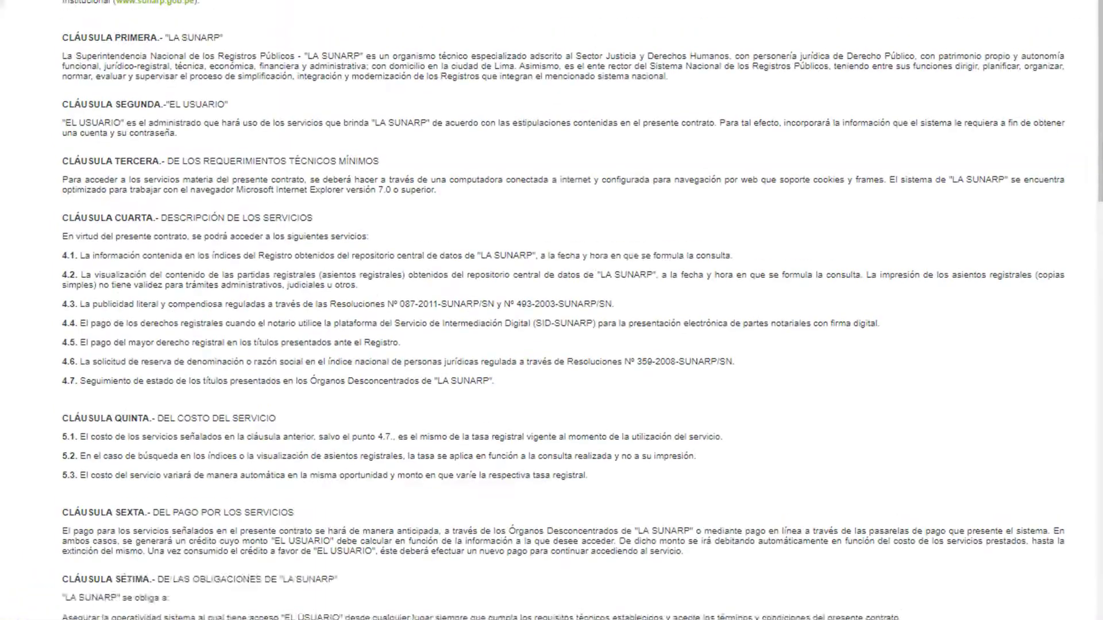
{"action": "scroll", "coordinate": [306, 564], "scroll_direction": "down", "scroll_amount": 15}
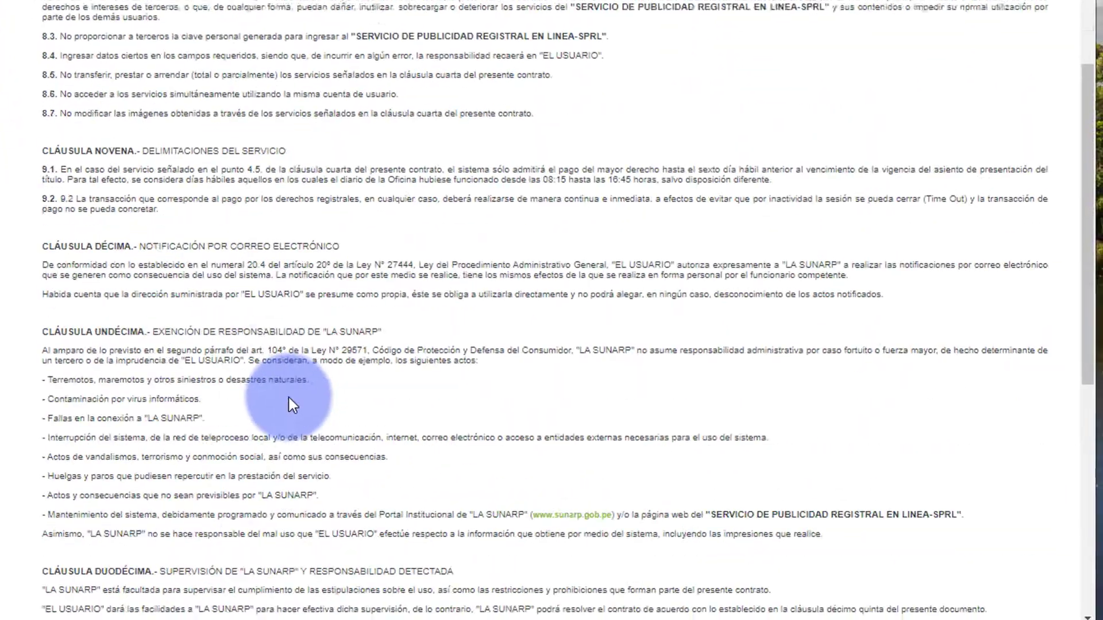
{"action": "scroll", "coordinate": [289, 397], "scroll_direction": "down", "scroll_amount": 10}
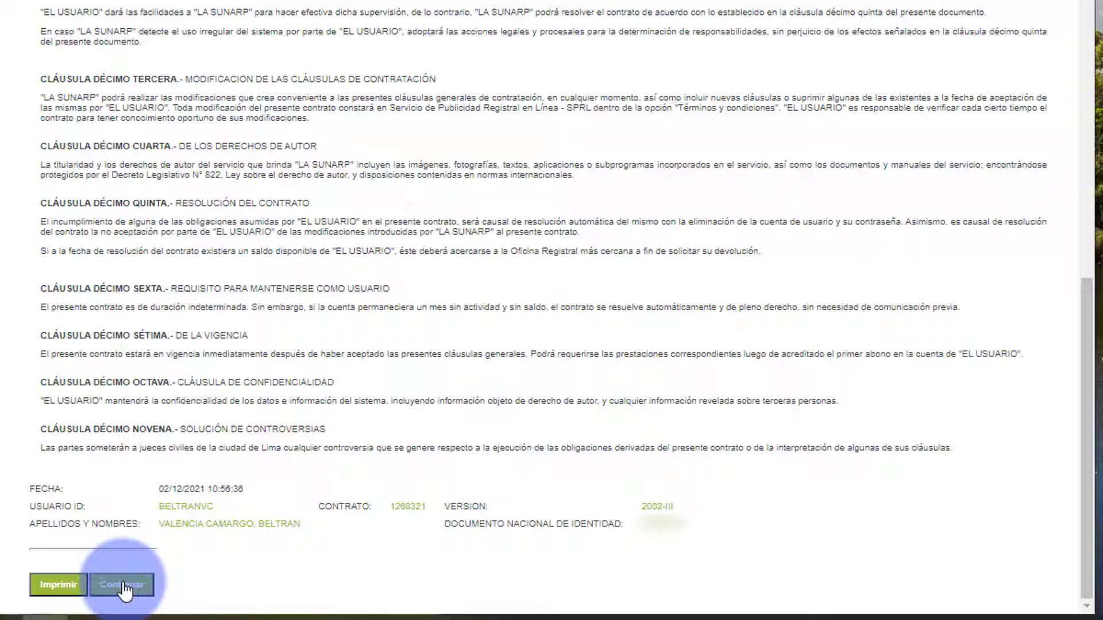
{"action": "left_click", "coordinate": [122, 586]}
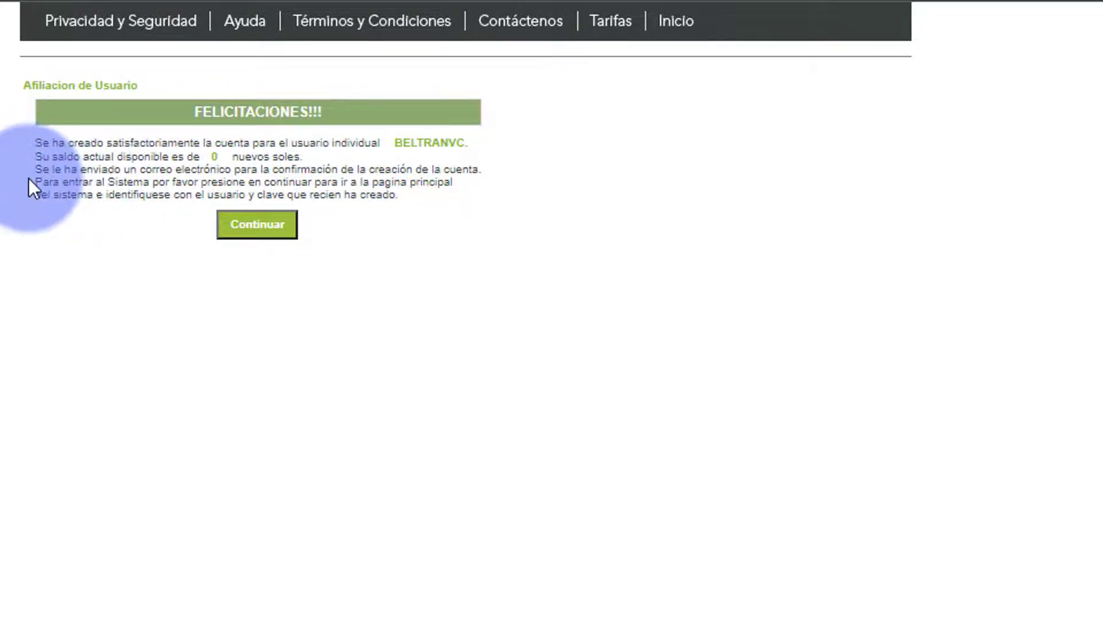
- Continue past the congratulations page to the SPRL home page, then switch to Gmail
{"action": "left_click", "coordinate": [272, 228]}
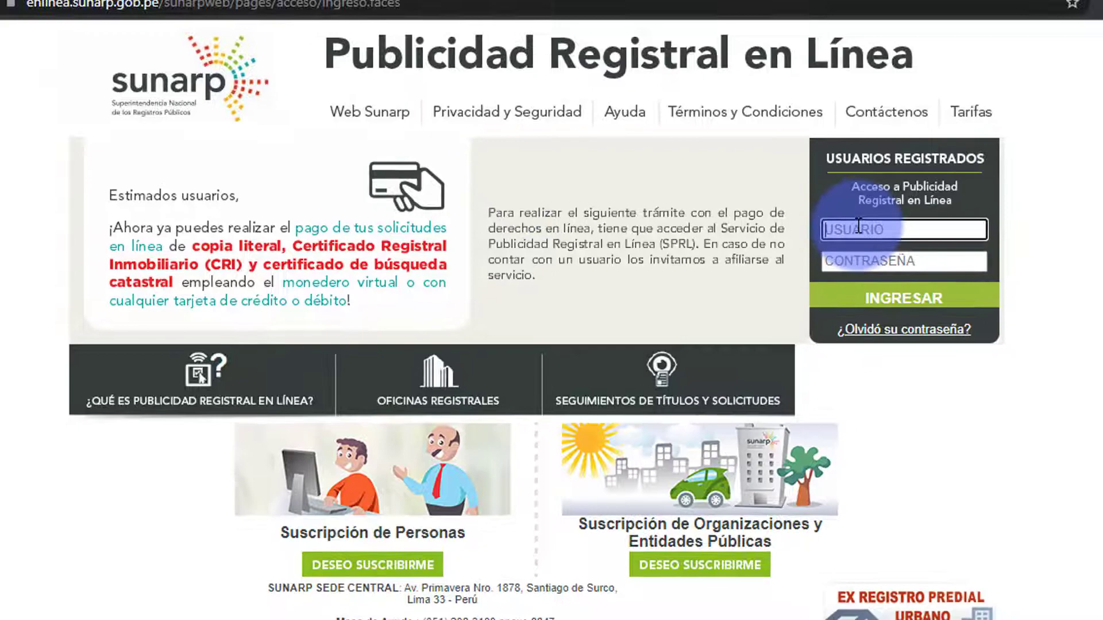
{"action": "left_click", "coordinate": [868, 217]}
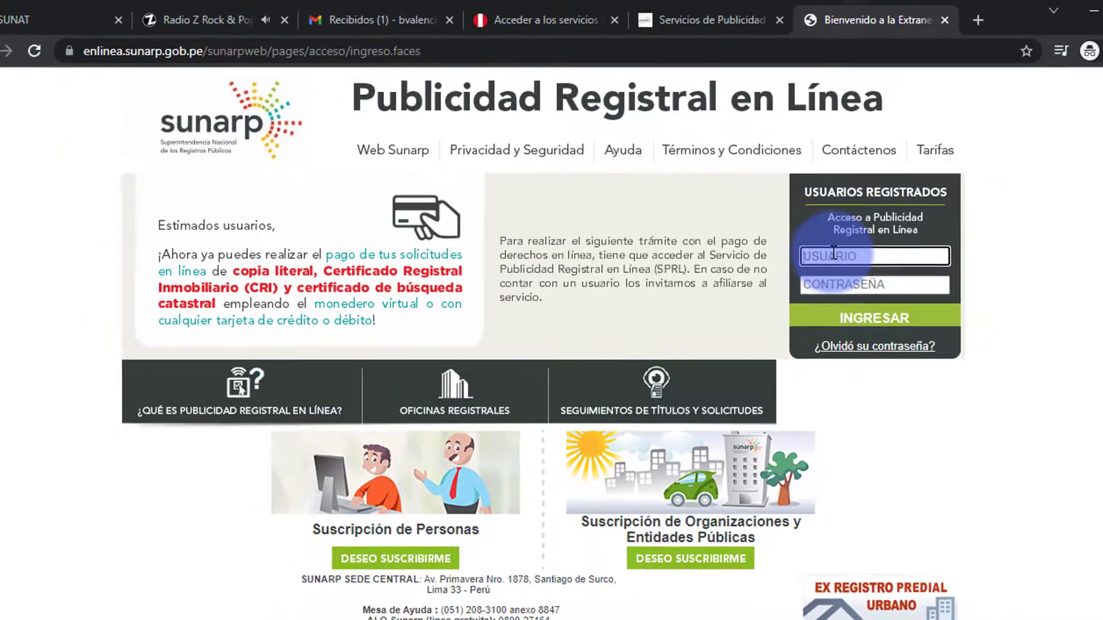
{"action": "left_click", "coordinate": [72, 222]}
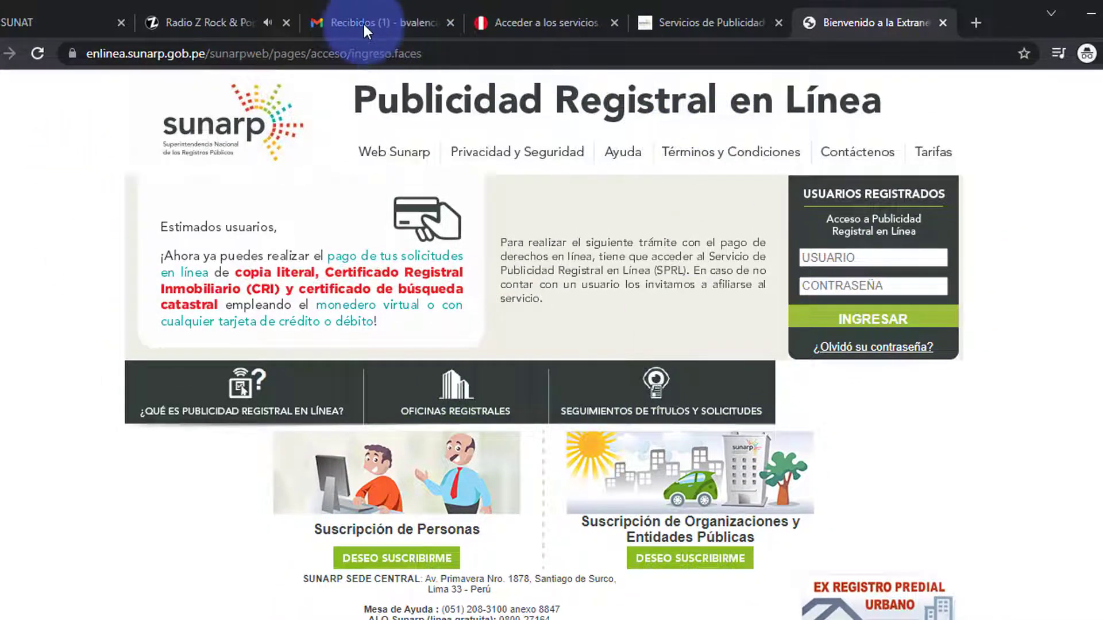
{"action": "left_click", "coordinate": [363, 24]}
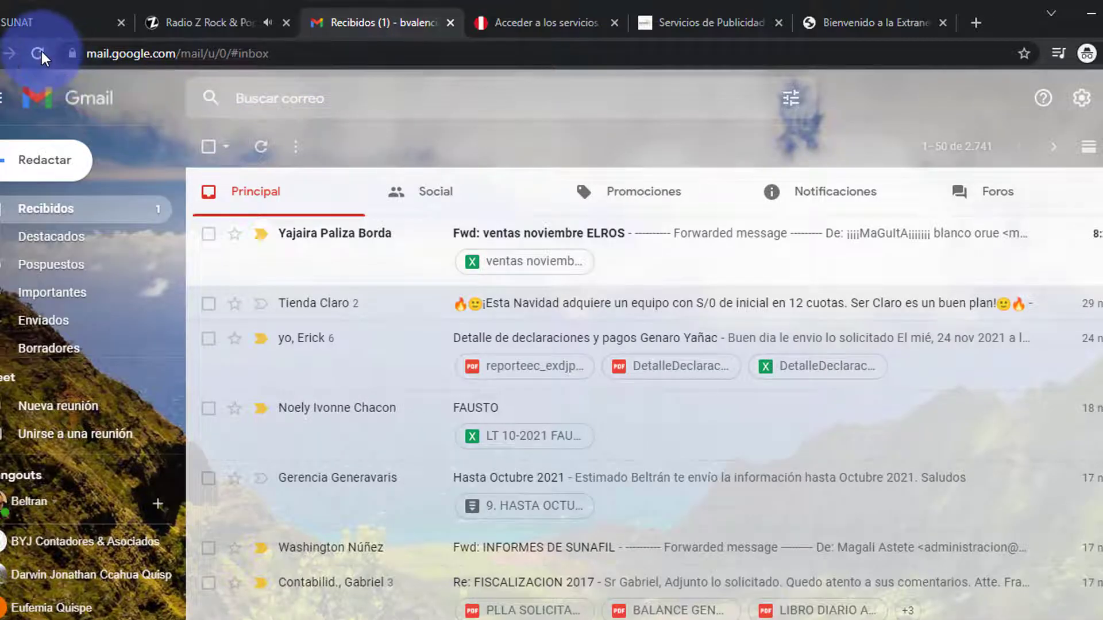
- Reload Gmail, open the SUNARP email under Notificaciones, and follow its confirmation link
{"action": "left_click", "coordinate": [38, 53]}
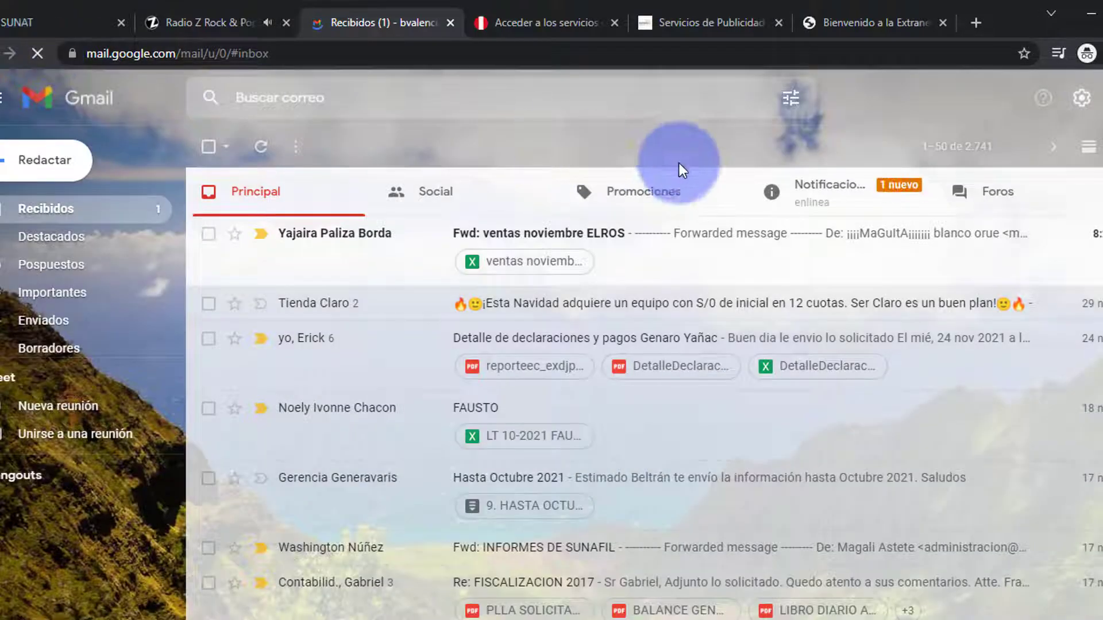
{"action": "left_click", "coordinate": [824, 189]}
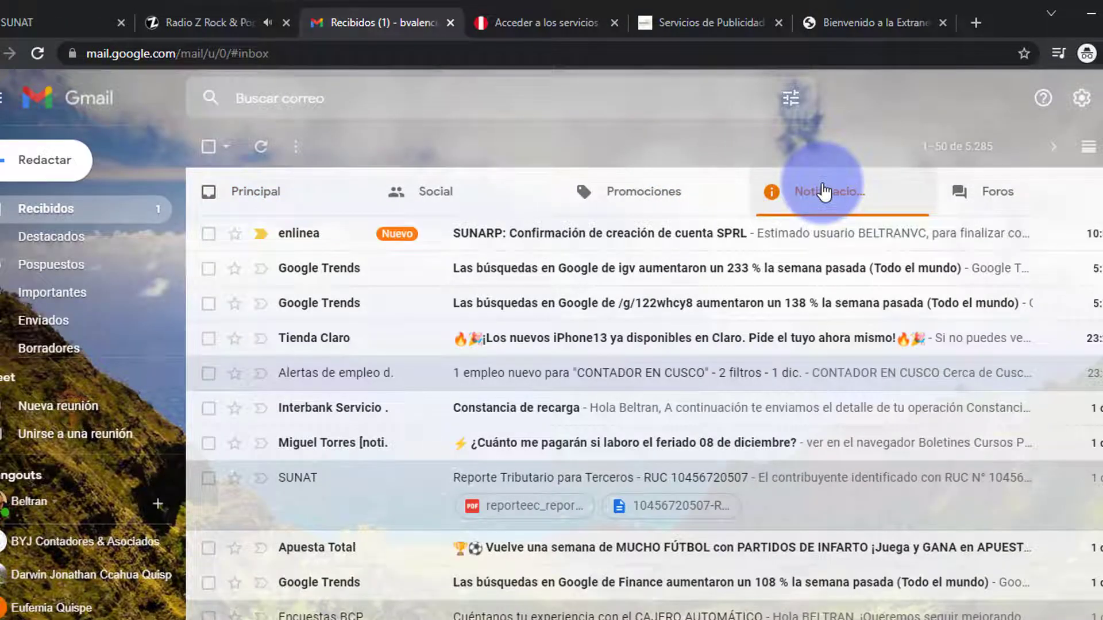
{"action": "left_click", "coordinate": [556, 235]}
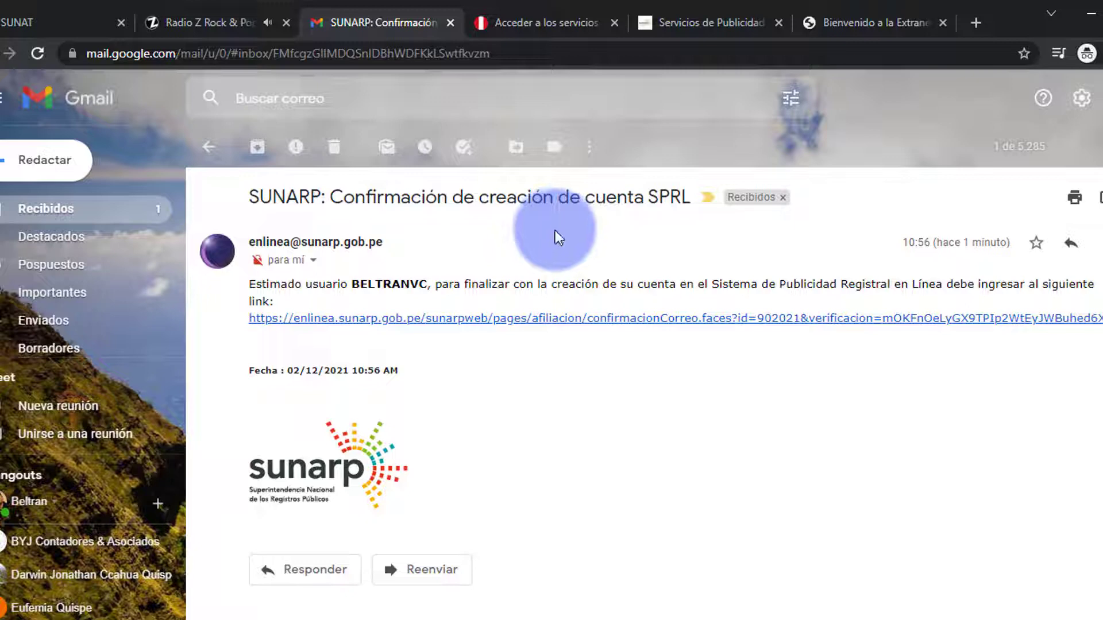
{"action": "left_click", "coordinate": [670, 320]}
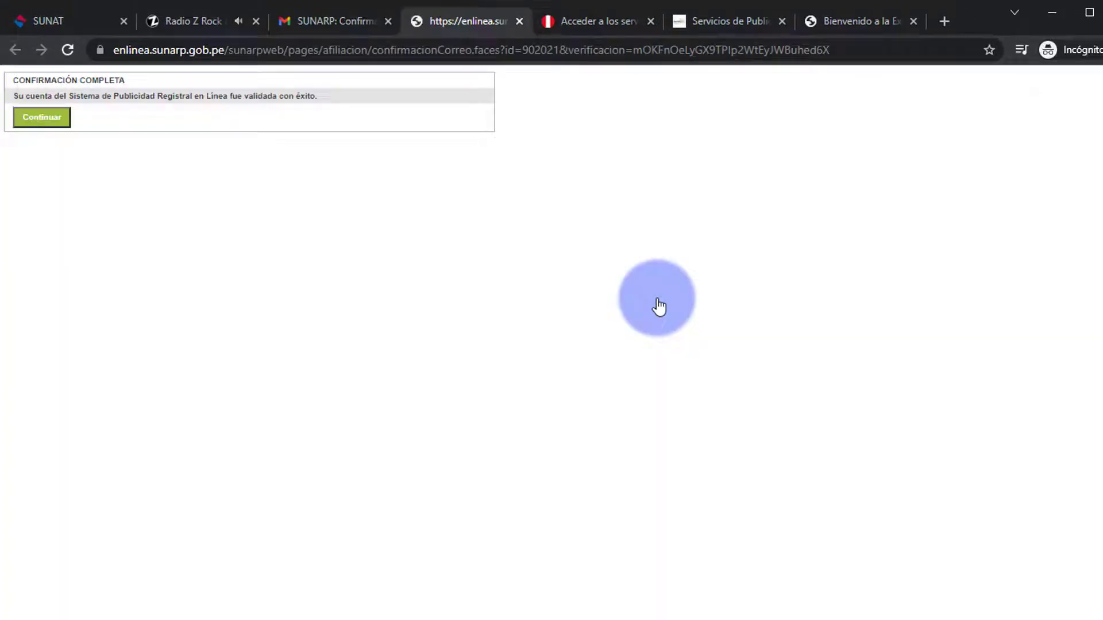